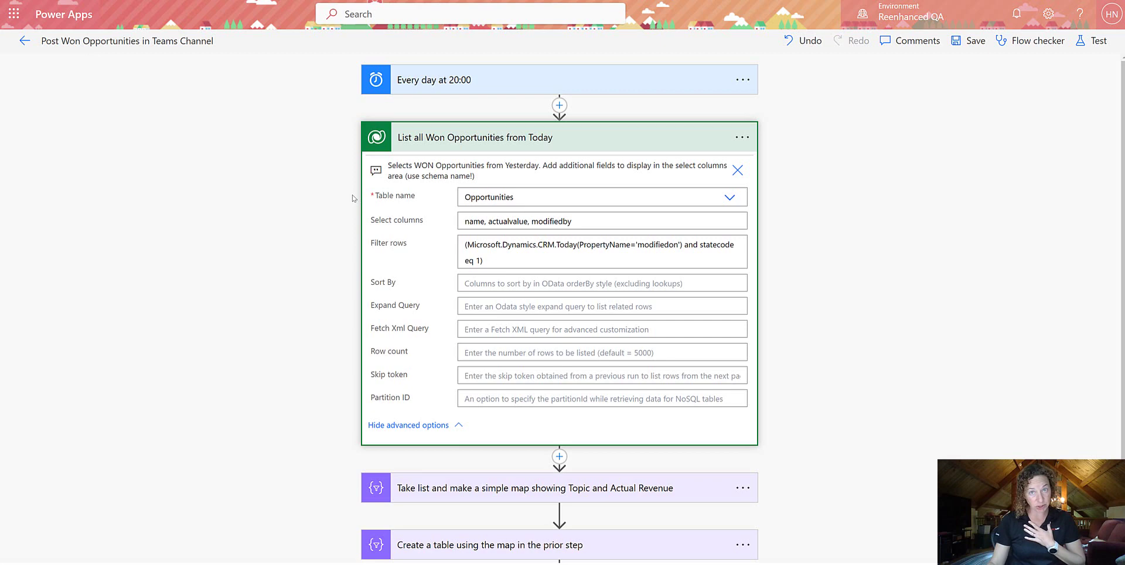
Review the Post Won Opportunities flow, expanding its Teams message step
{"action": "scroll", "coordinate": [281, 259], "scroll_direction": "down", "scroll_amount": 2}
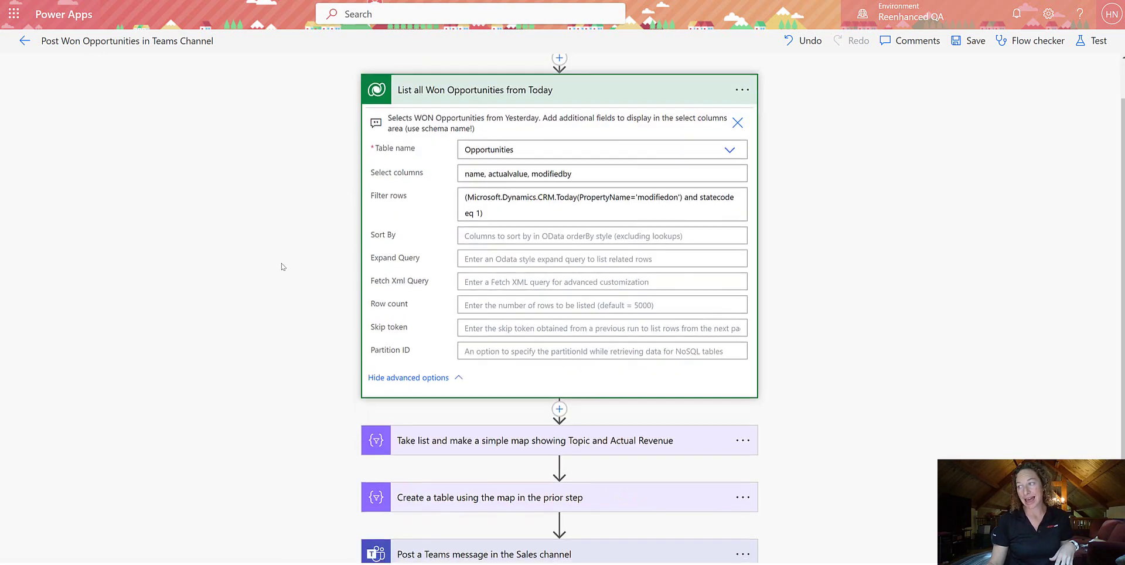
{"action": "left_click", "coordinate": [504, 484]}
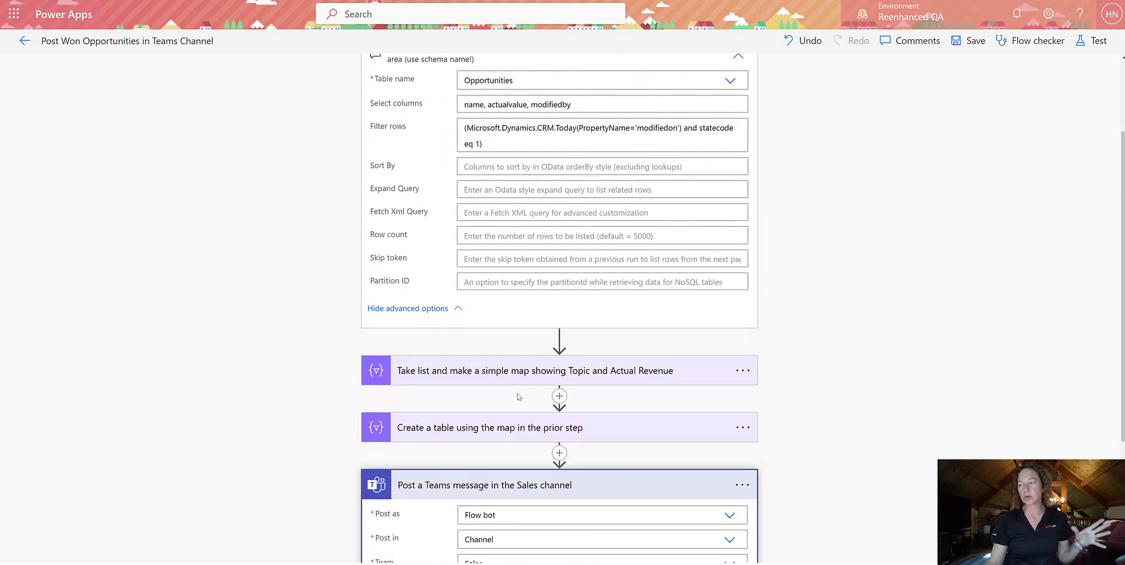
{"action": "scroll", "coordinate": [403, 438], "scroll_direction": "down", "scroll_amount": 2}
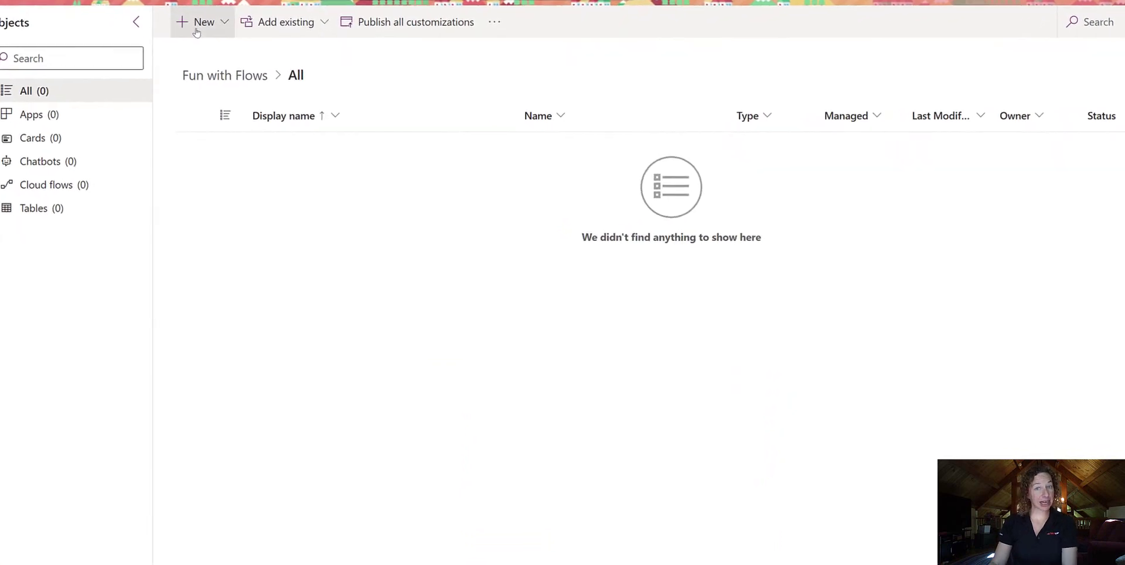
Create a scheduled cloud flow named 'Won Opportunities to Teams' that repeats every 1 Day
{"action": "left_click", "coordinate": [221, 41]}
{"action": "mouse_move", "coordinate": [234, 71]}
{"action": "mouse_move", "coordinate": [345, 71]}
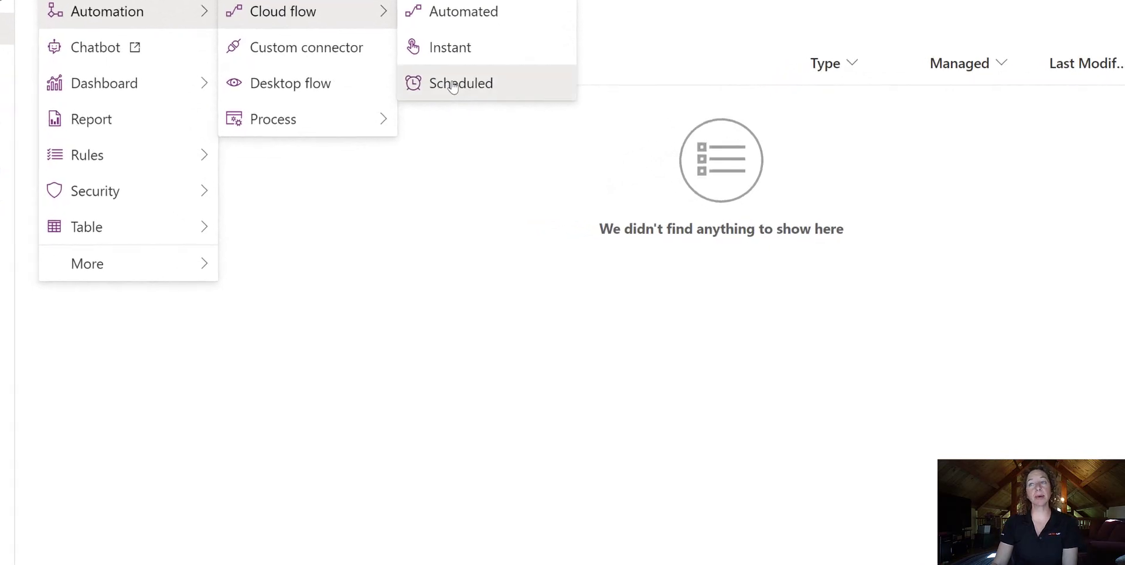
{"action": "left_click", "coordinate": [445, 100]}
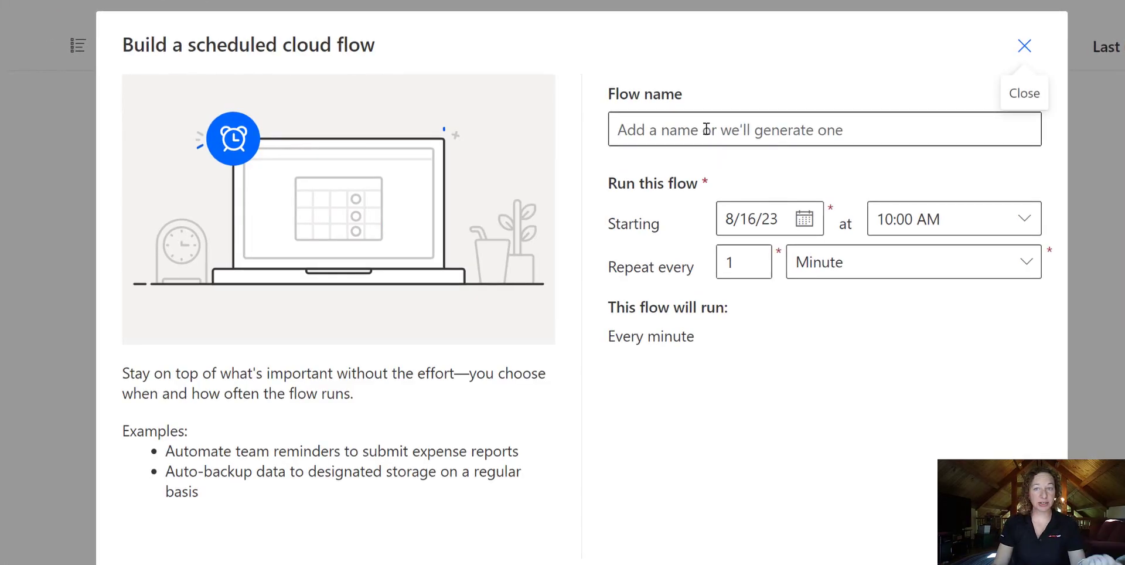
{"action": "left_click", "coordinate": [703, 127]}
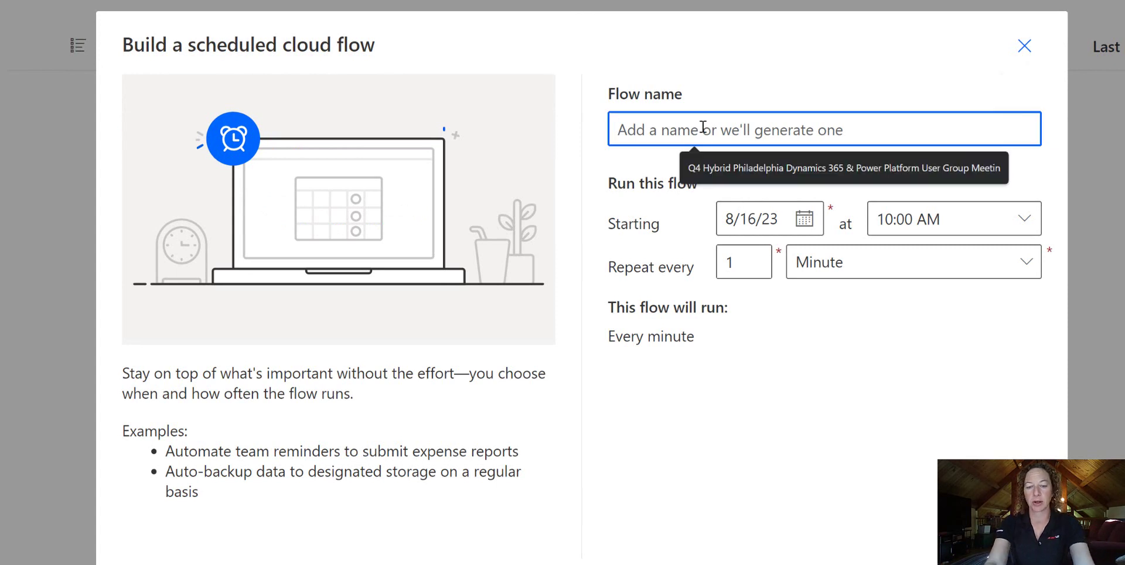
{"action": "type", "text": "Won Oppo"}
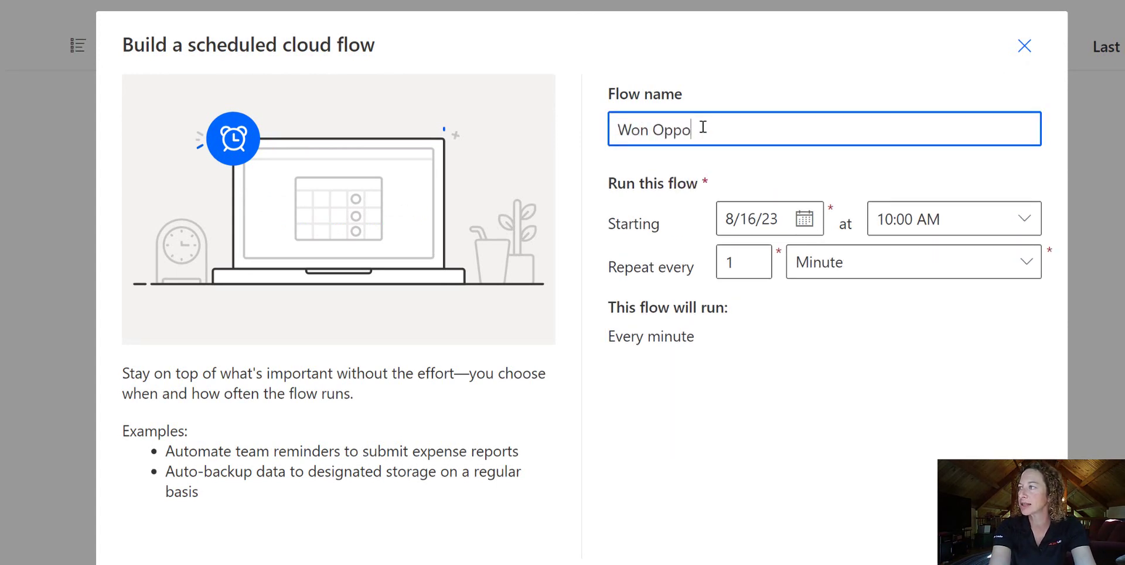
{"action": "type", "text": "rtunities to T"}
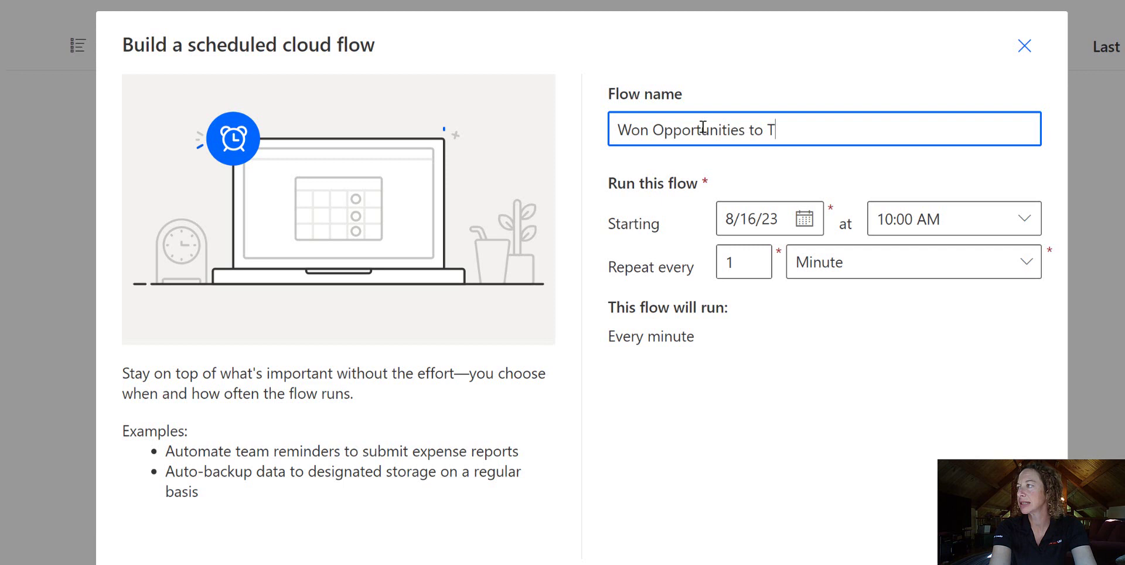
{"action": "type", "text": "eams"}
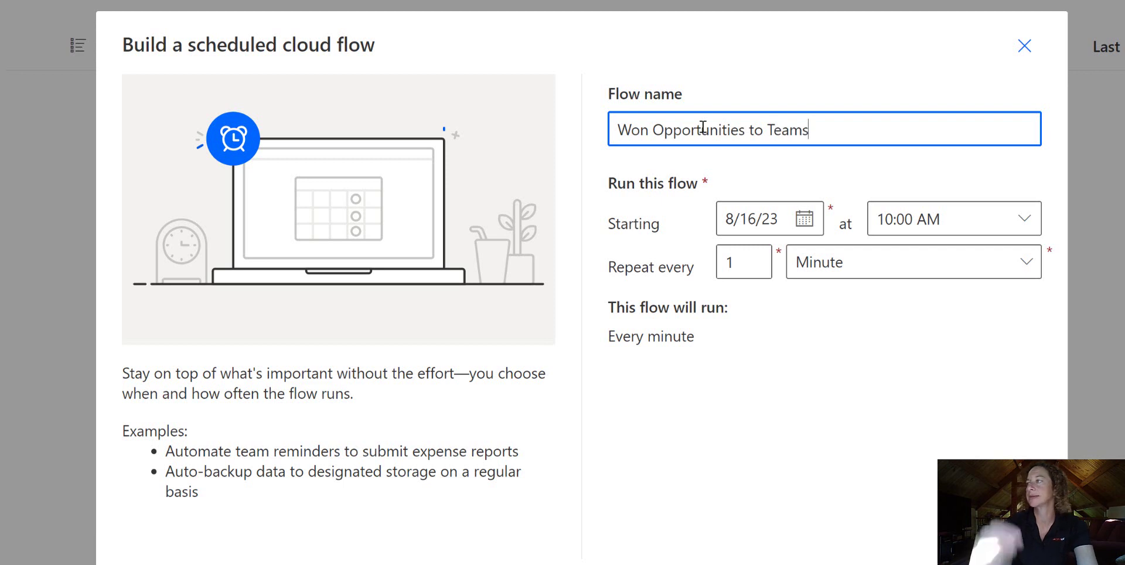
{"action": "left_click", "coordinate": [820, 263]}
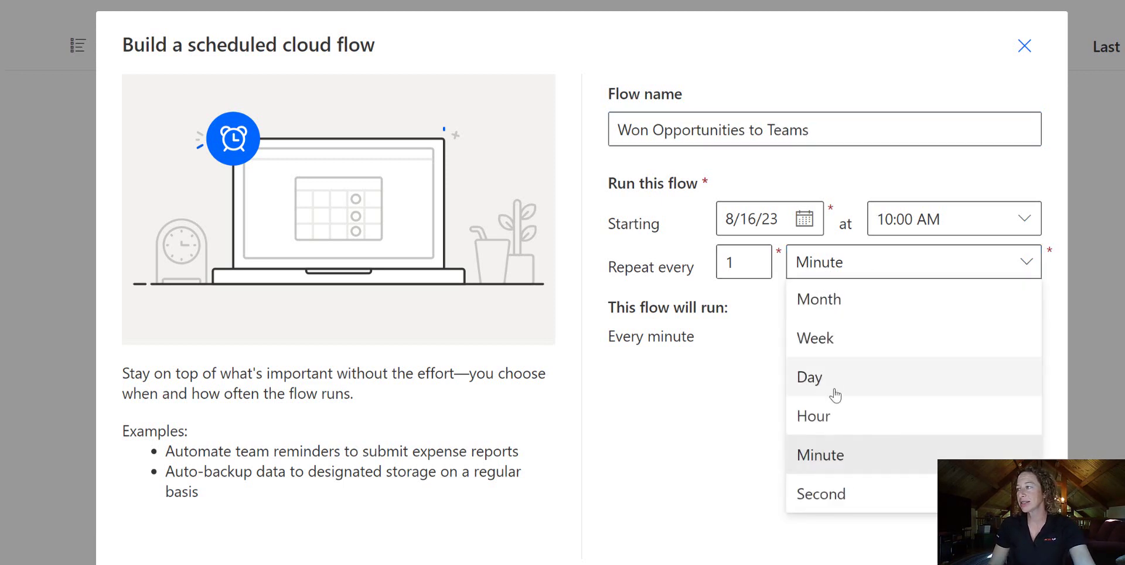
{"action": "left_click", "coordinate": [798, 378]}
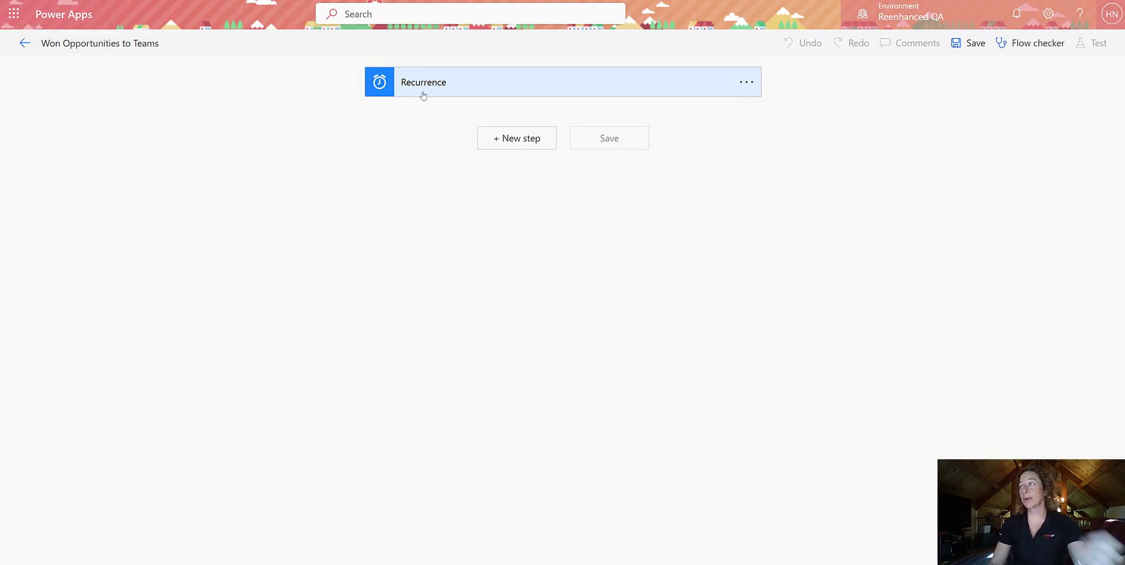
Set the Recurrence trigger's At these hours to 20, then add a new step after it
{"action": "left_click", "coordinate": [423, 95]}
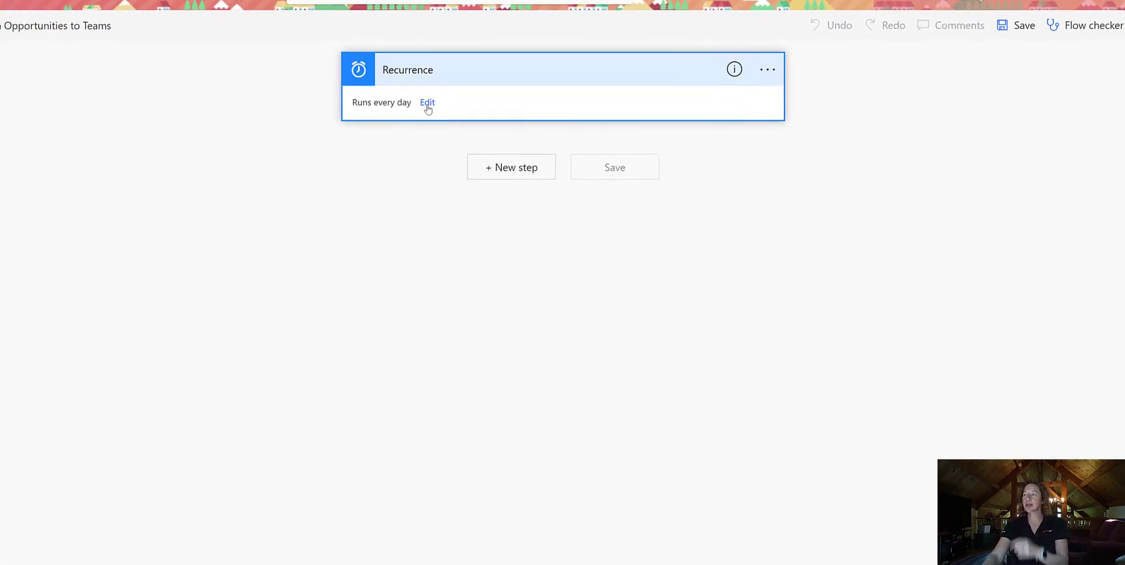
{"action": "left_click", "coordinate": [389, 82]}
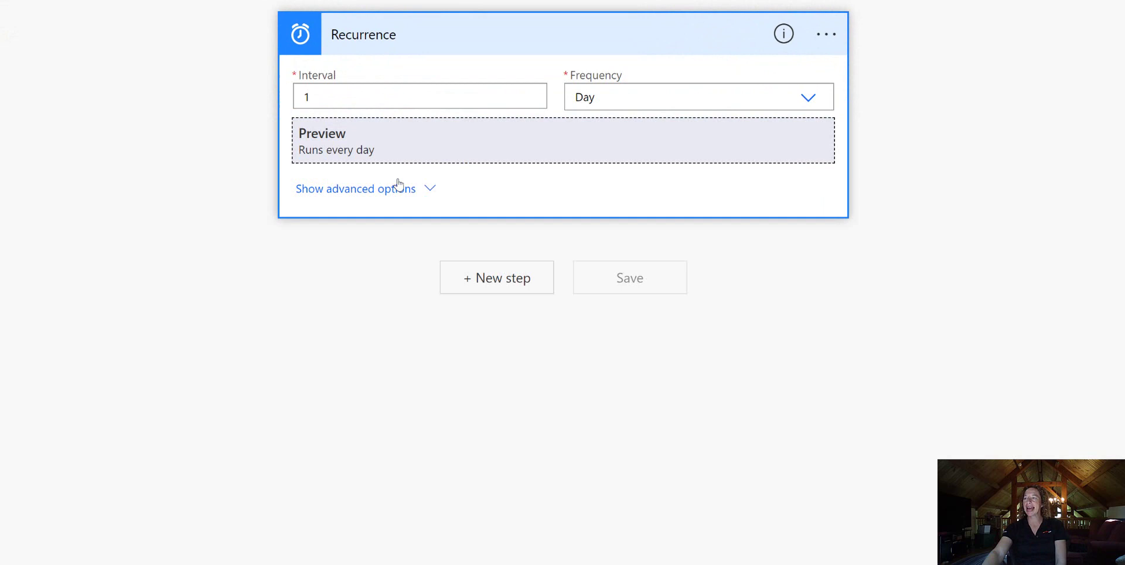
{"action": "left_click", "coordinate": [415, 196]}
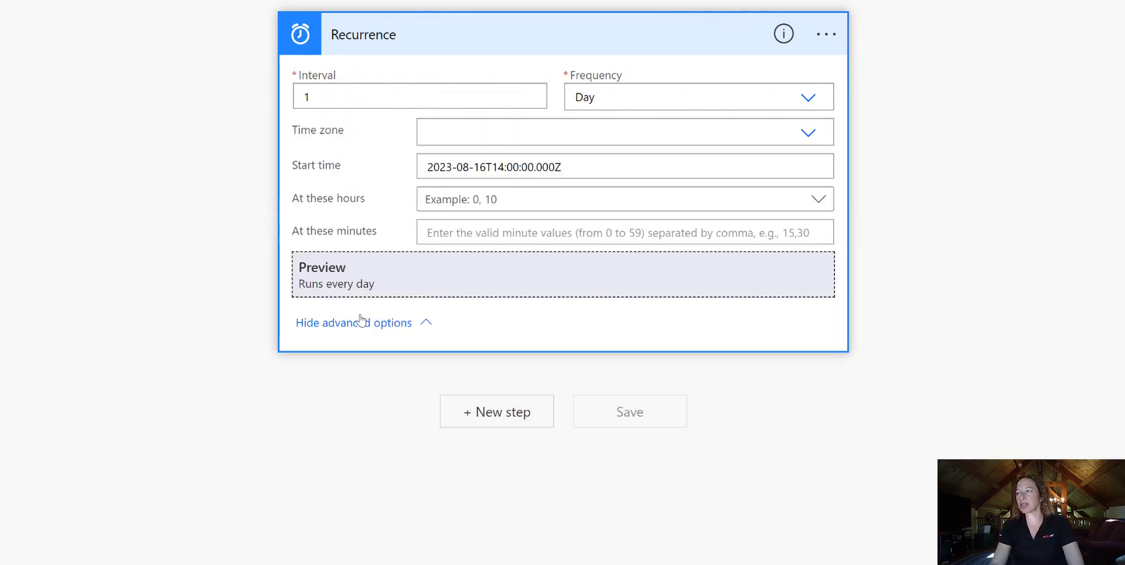
{"action": "left_click", "coordinate": [477, 202]}
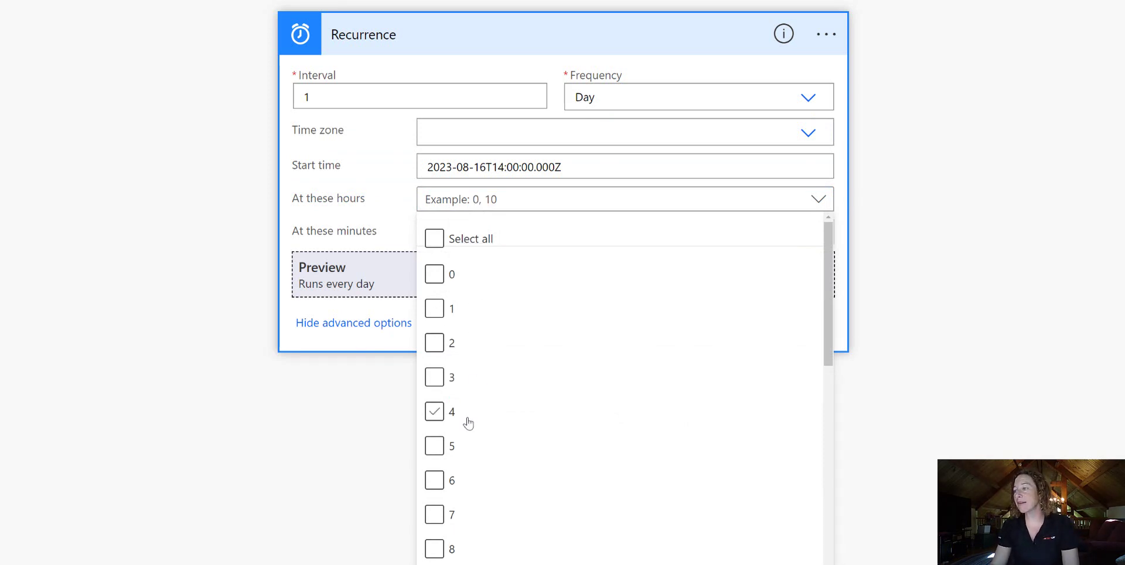
{"action": "scroll", "coordinate": [467, 422], "scroll_direction": "down", "scroll_amount": 7}
{"action": "left_click", "coordinate": [434, 515]}
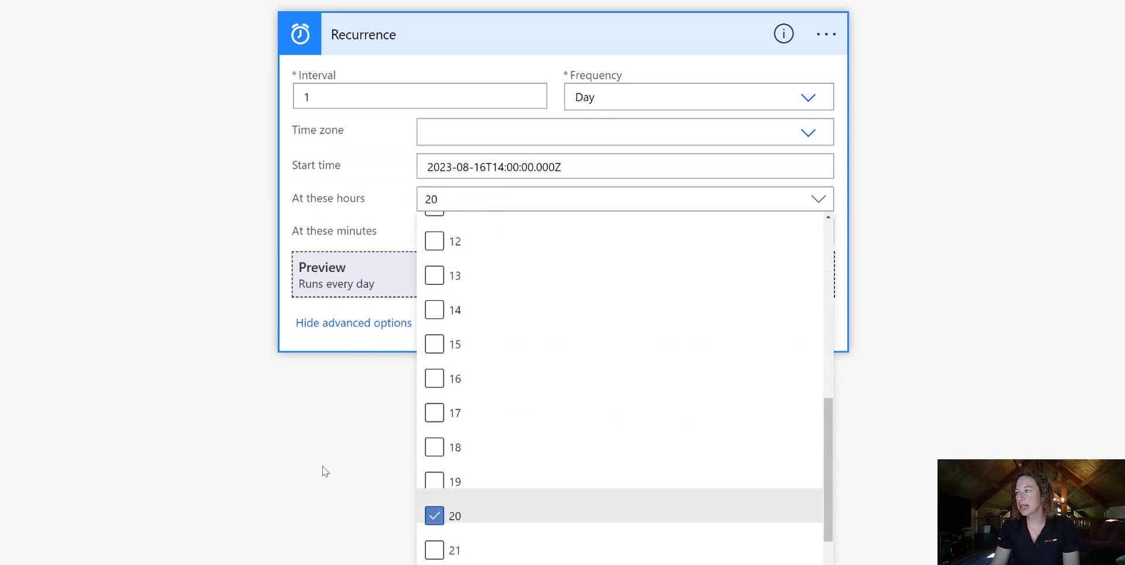
{"action": "left_click", "coordinate": [339, 188]}
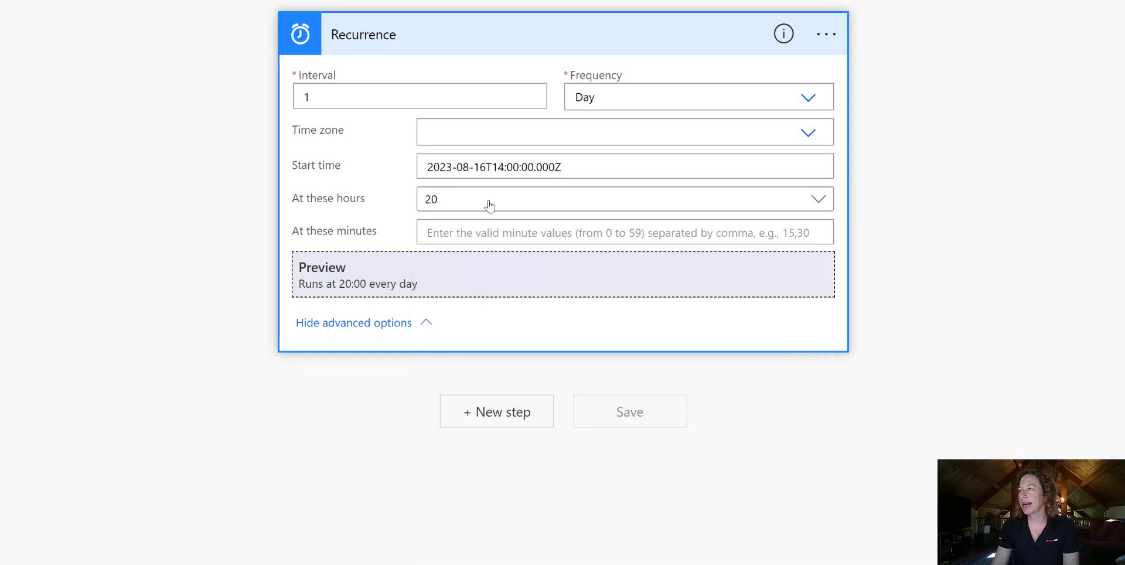
{"action": "left_click", "coordinate": [414, 321]}
{"action": "left_click", "coordinate": [478, 288]}
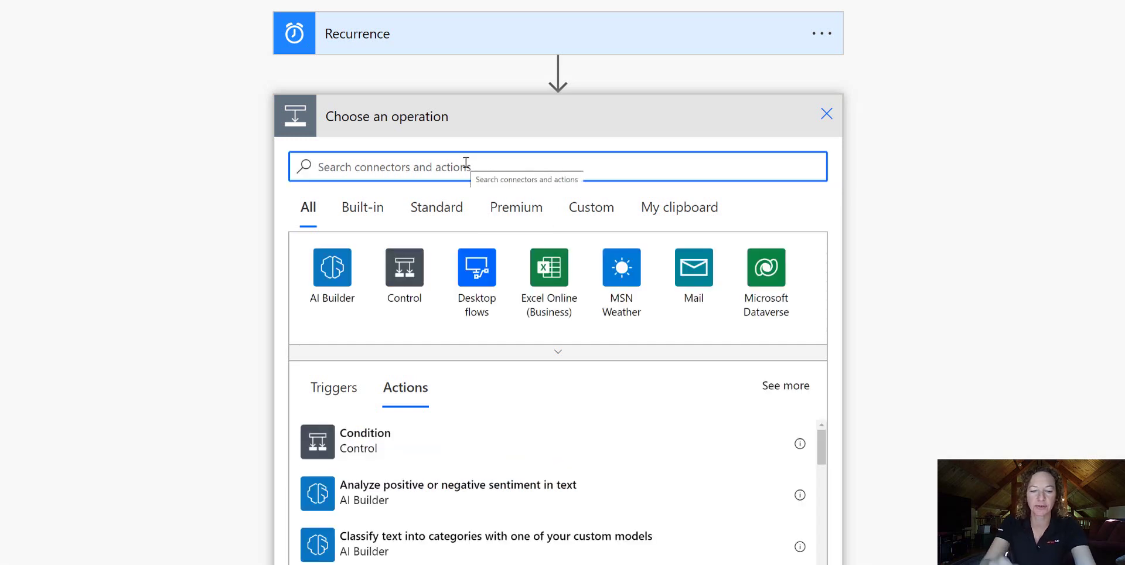
Search 'dataverse' and add the Microsoft Dataverse List rows action
{"action": "type", "text": "dataverse"}
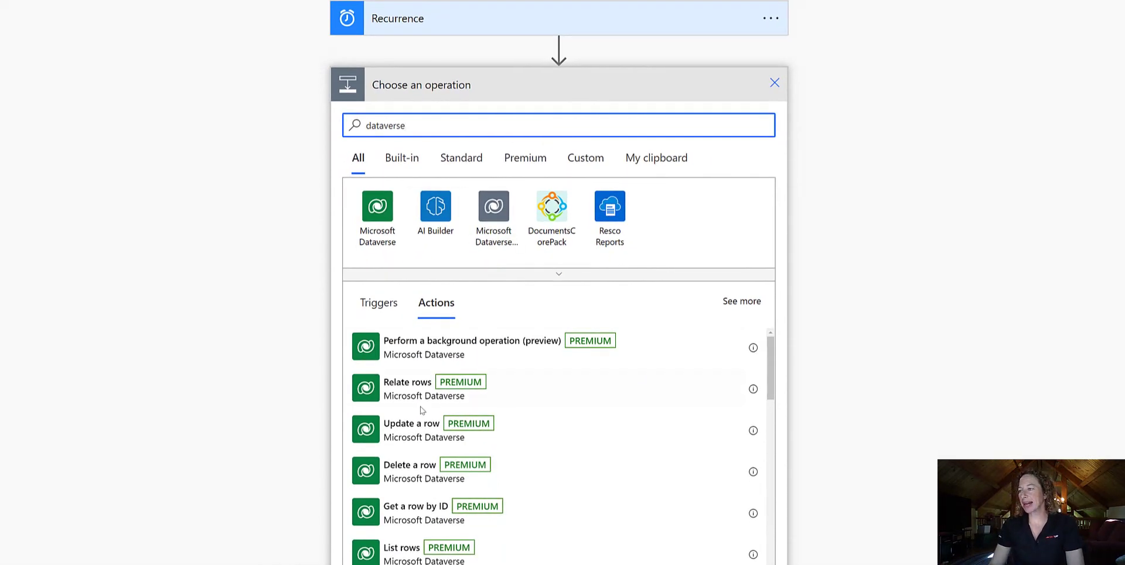
{"action": "scroll", "coordinate": [404, 445], "scroll_direction": "down", "scroll_amount": 1}
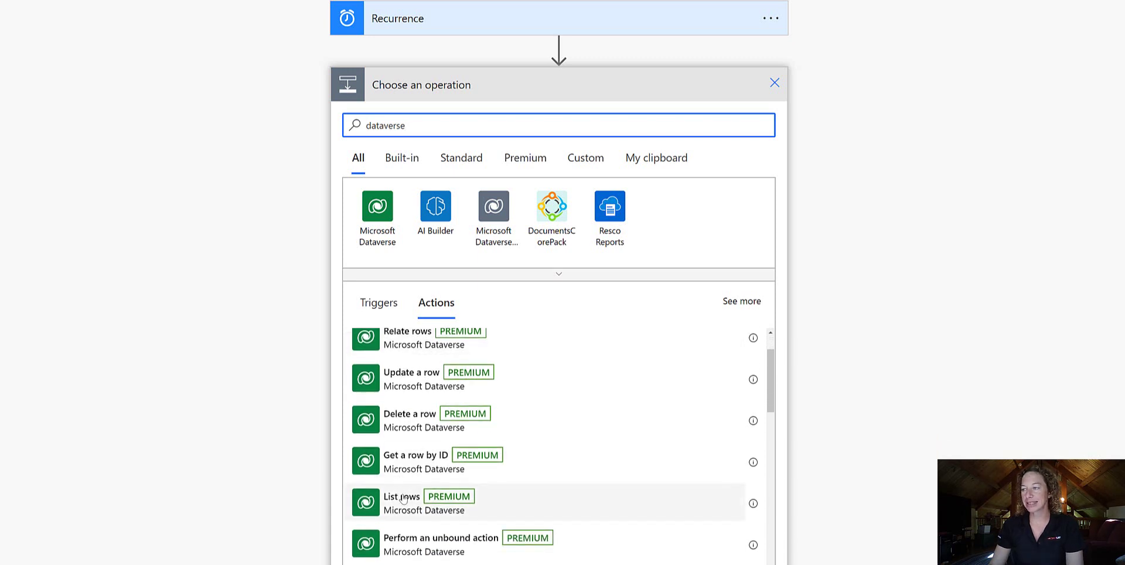
{"action": "left_click", "coordinate": [400, 500]}
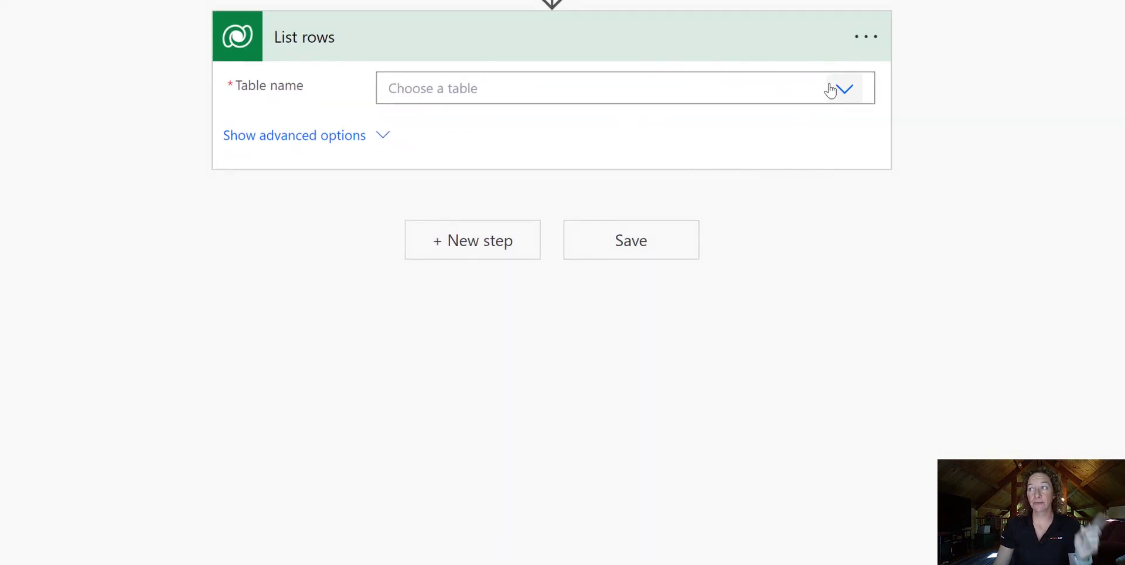
Set the List rows table name to Opportunities and show its advanced options
{"action": "left_click", "coordinate": [835, 91]}
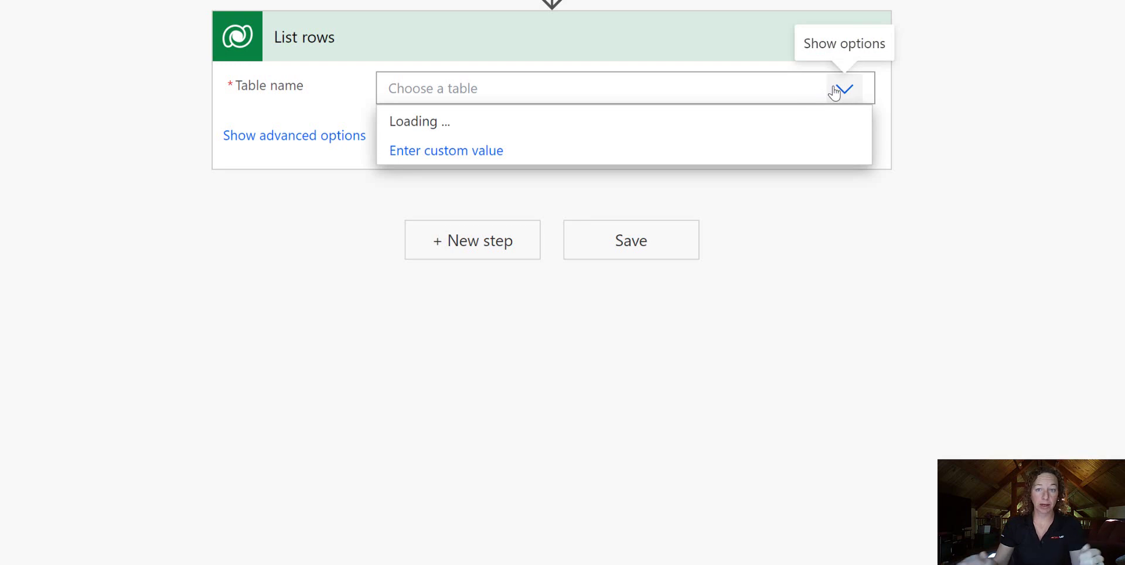
{"action": "left_click", "coordinate": [452, 87]}
{"action": "type", "text": "oppo"}
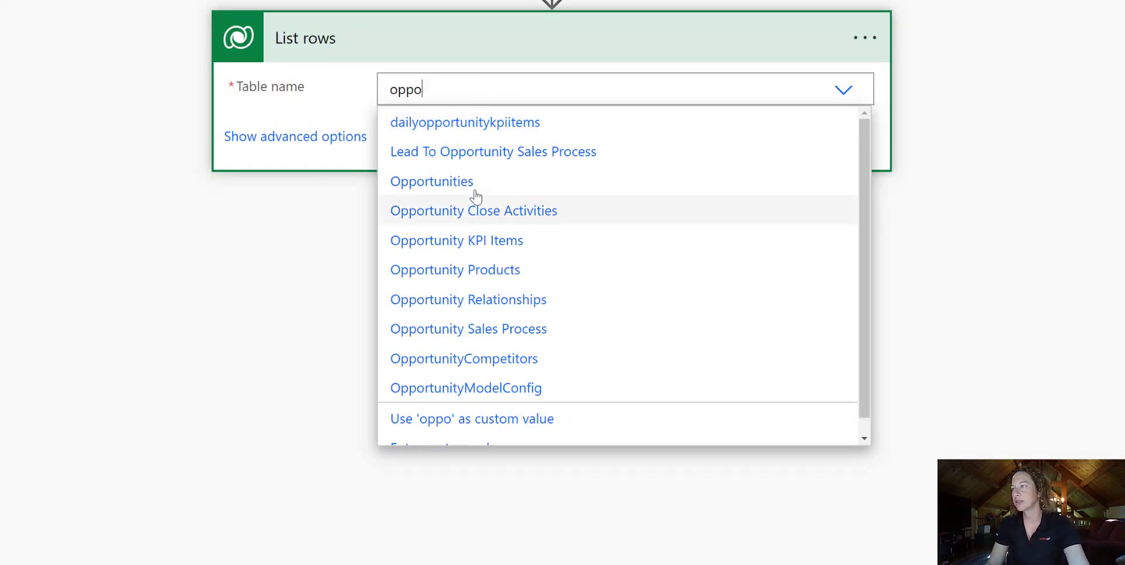
{"action": "left_click", "coordinate": [466, 187]}
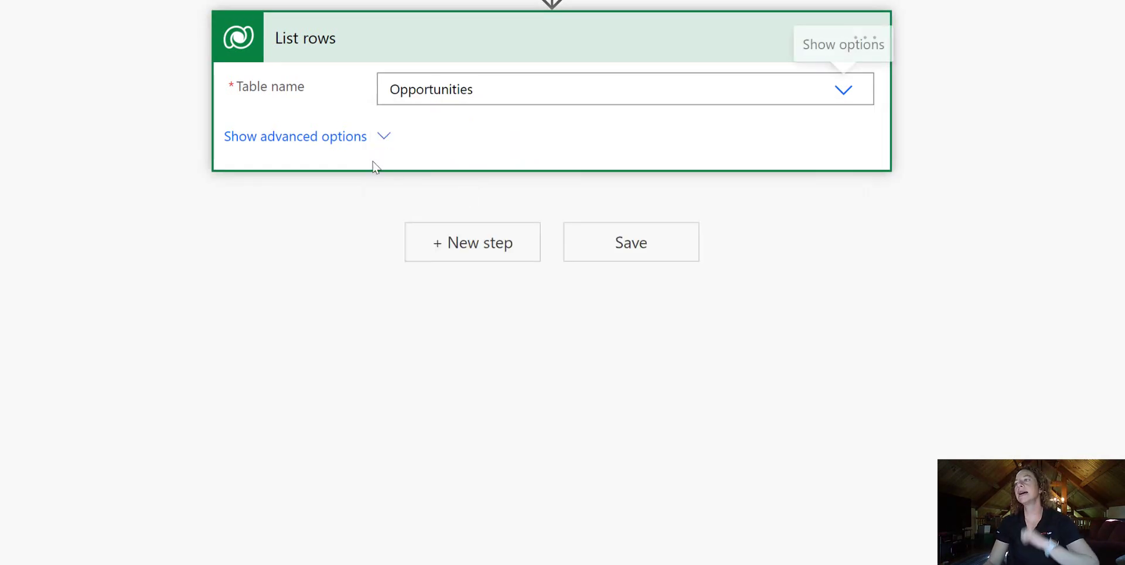
{"action": "left_click", "coordinate": [2, 182]}
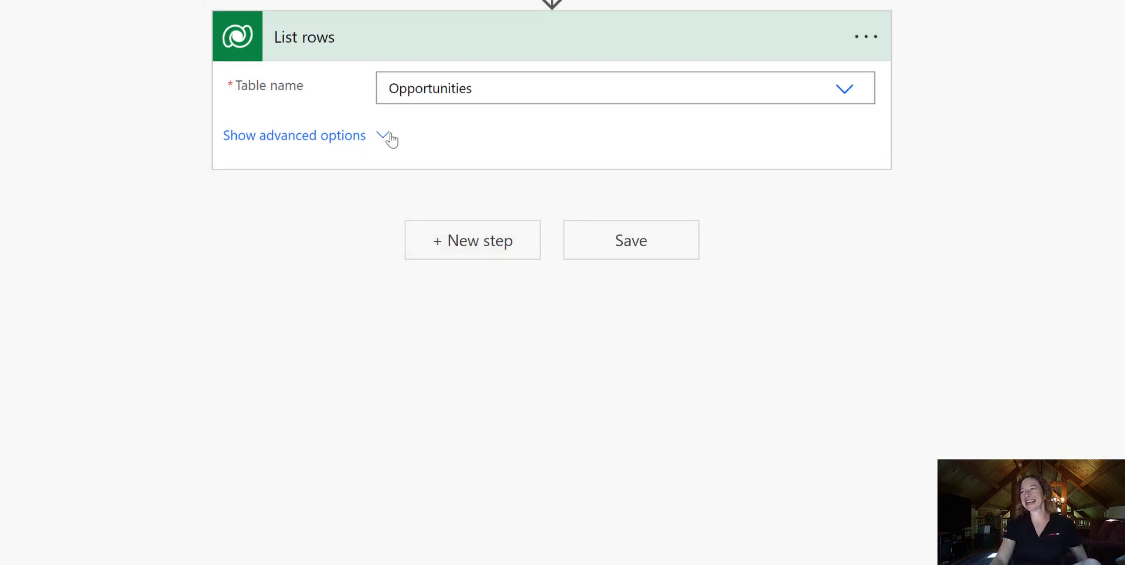
{"action": "left_click", "coordinate": [375, 142]}
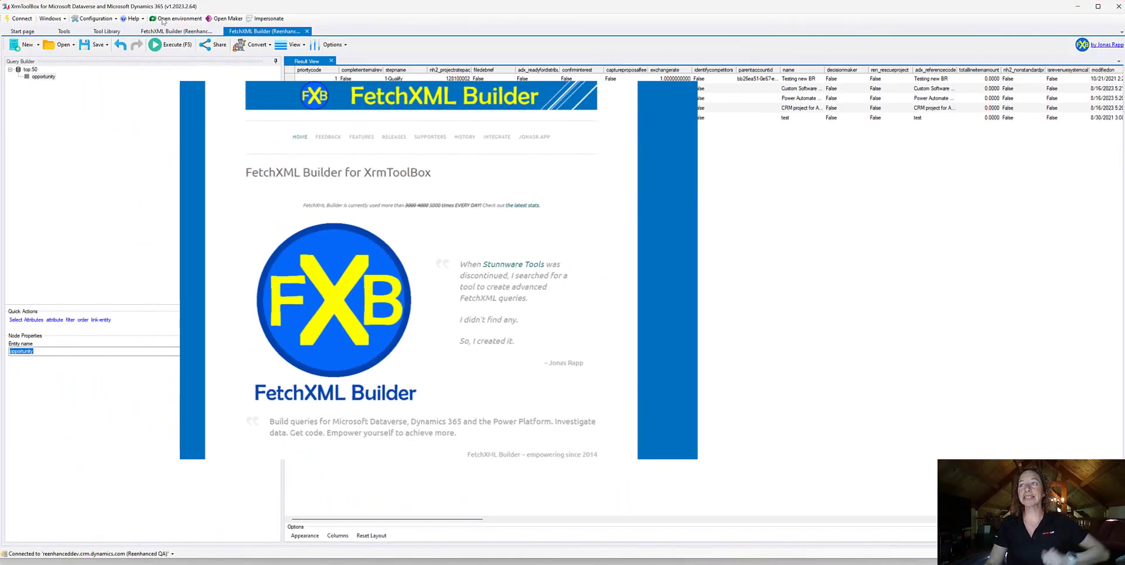
Switch FetchXML Builder to the unfiltered top-50 opportunity query tab
{"action": "left_click", "coordinate": [59, 33]}
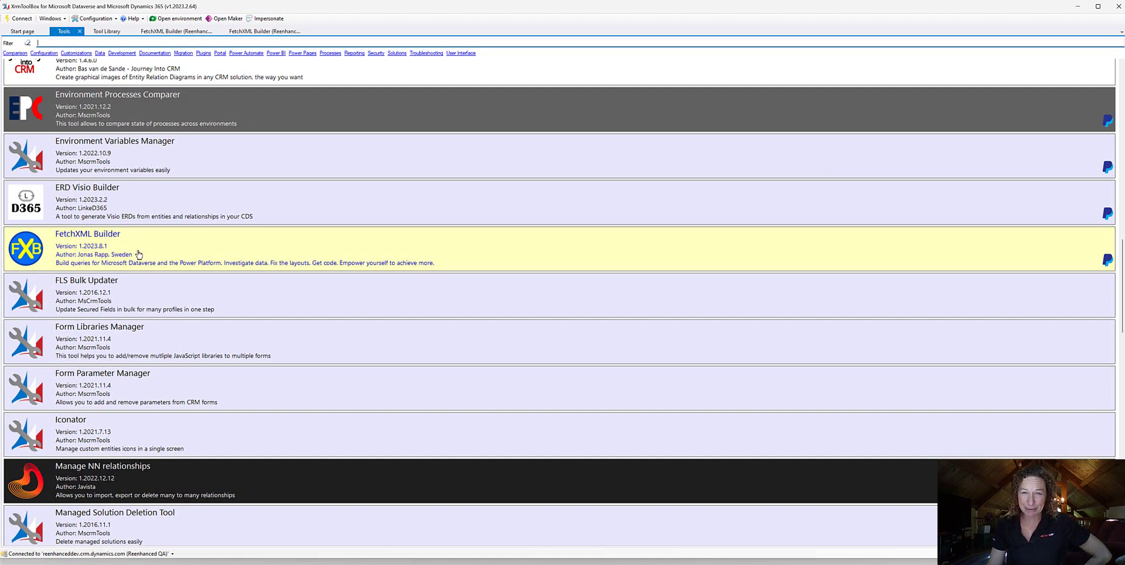
{"action": "left_click", "coordinate": [174, 31]}
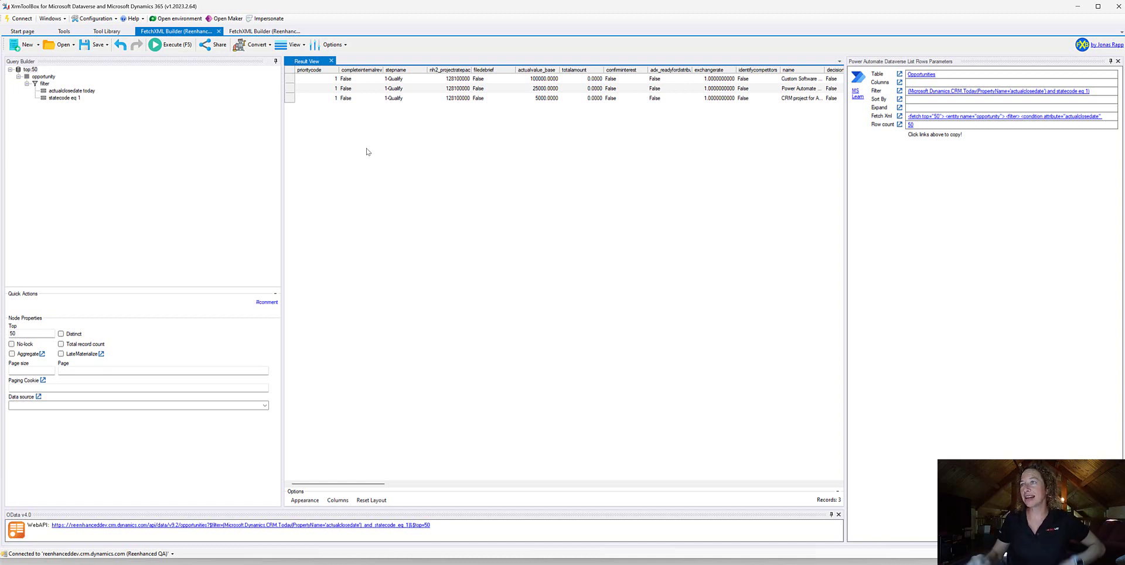
{"action": "left_click", "coordinate": [265, 31]}
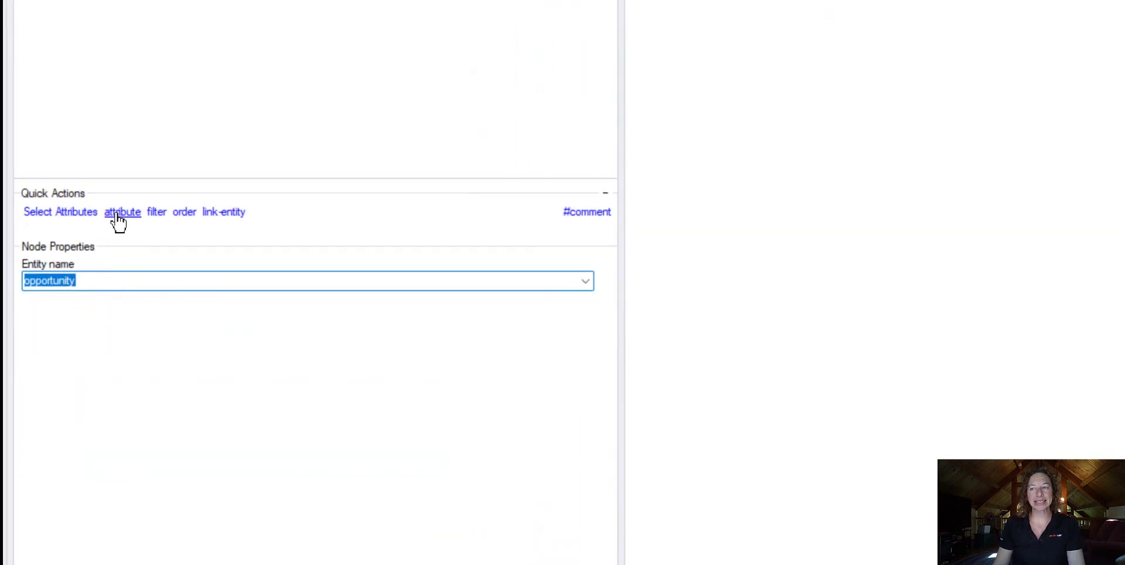
Add a filter condition on actualclosedate using the Today operator
{"action": "left_click", "coordinate": [157, 212]}
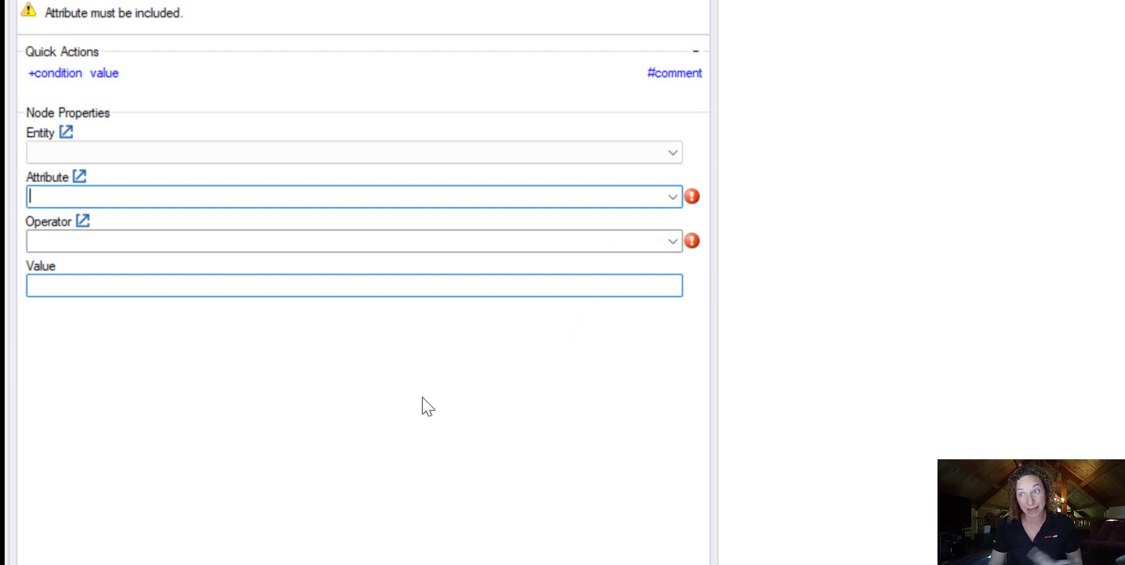
{"action": "left_click", "coordinate": [670, 197]}
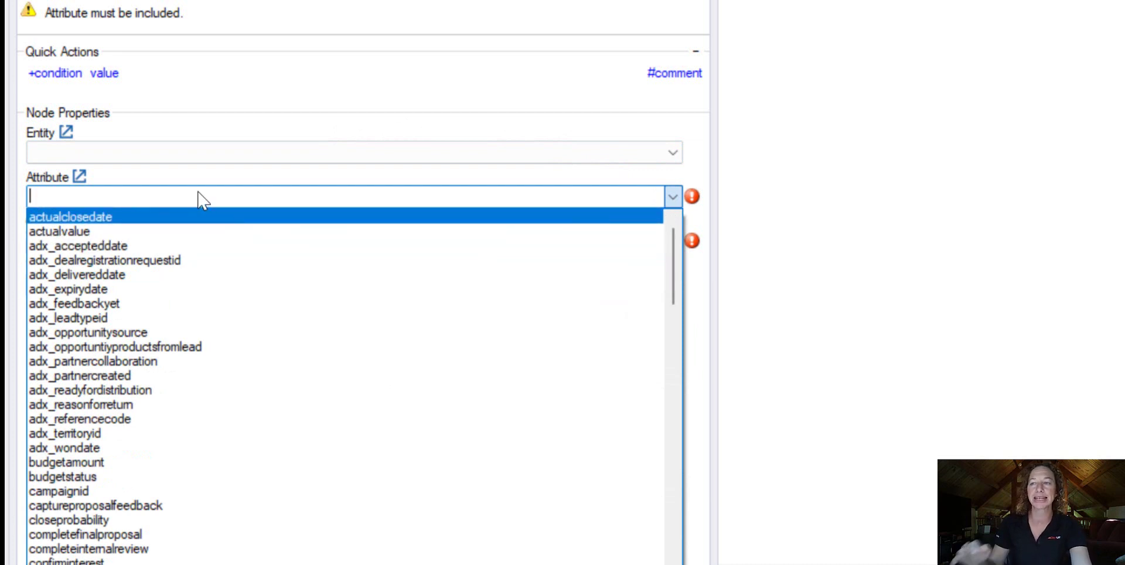
{"action": "left_click", "coordinate": [191, 218]}
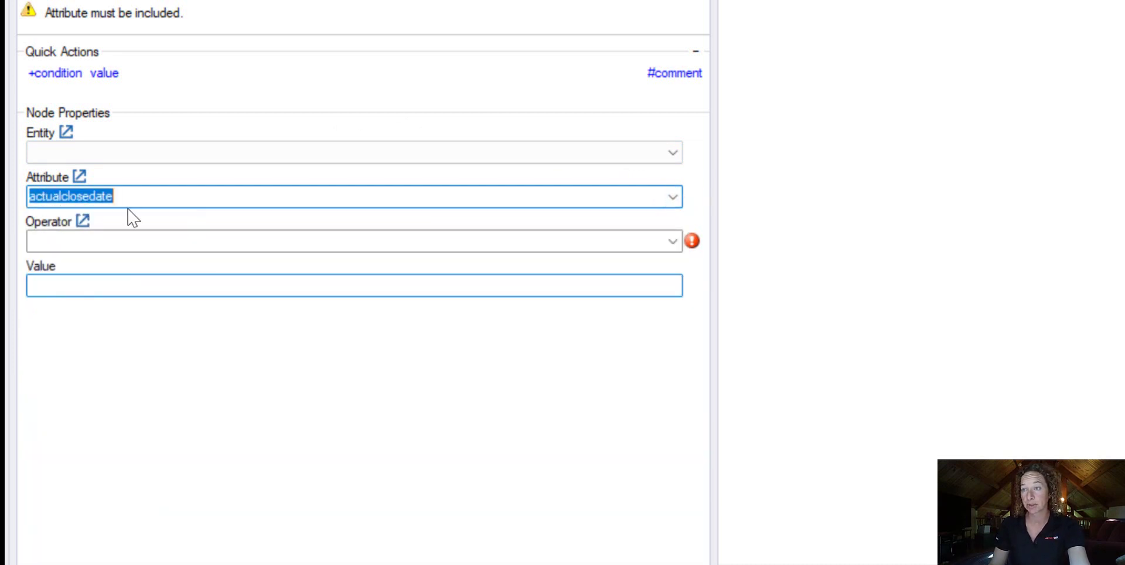
{"action": "left_click", "coordinate": [672, 241]}
{"action": "scroll", "coordinate": [454, 415], "scroll_direction": "down", "scroll_amount": 6}
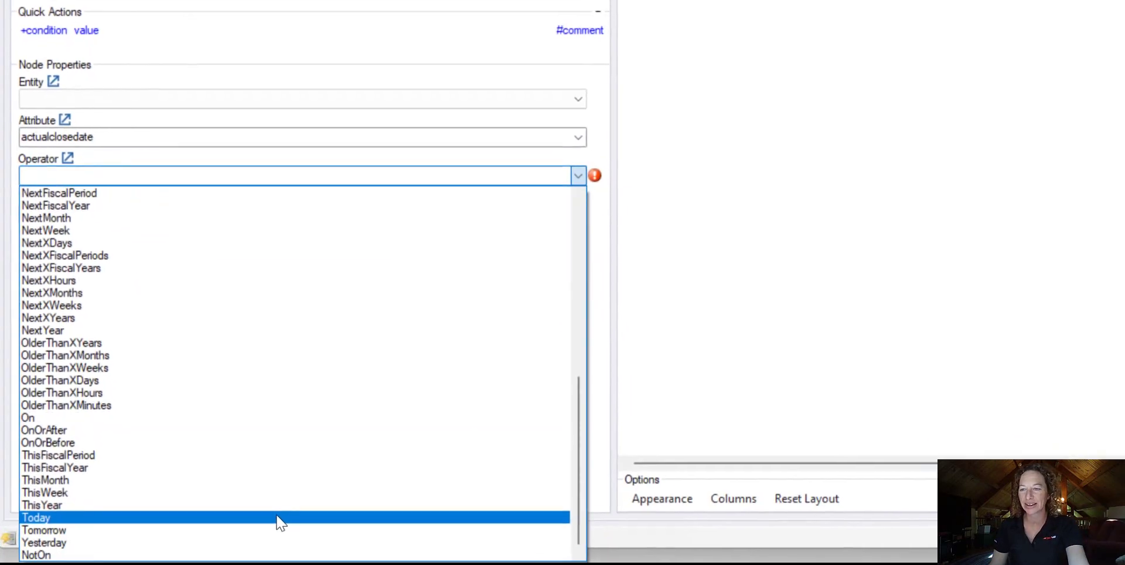
{"action": "left_click", "coordinate": [277, 516]}
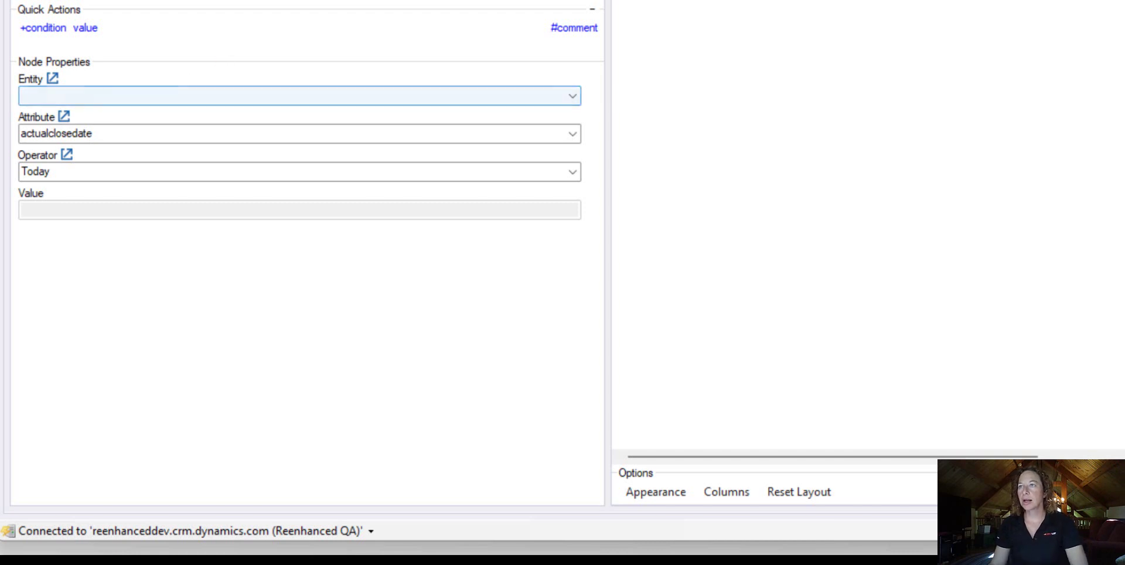
{"action": "left_click_drag", "start_coordinate": [7, 19], "coordinate": [66, 58]}
{"action": "left_click_drag", "start_coordinate": [68, 19], "coordinate": [68, 59]}
{"action": "left_click_drag", "start_coordinate": [66, 20], "coordinate": [7, 19]}
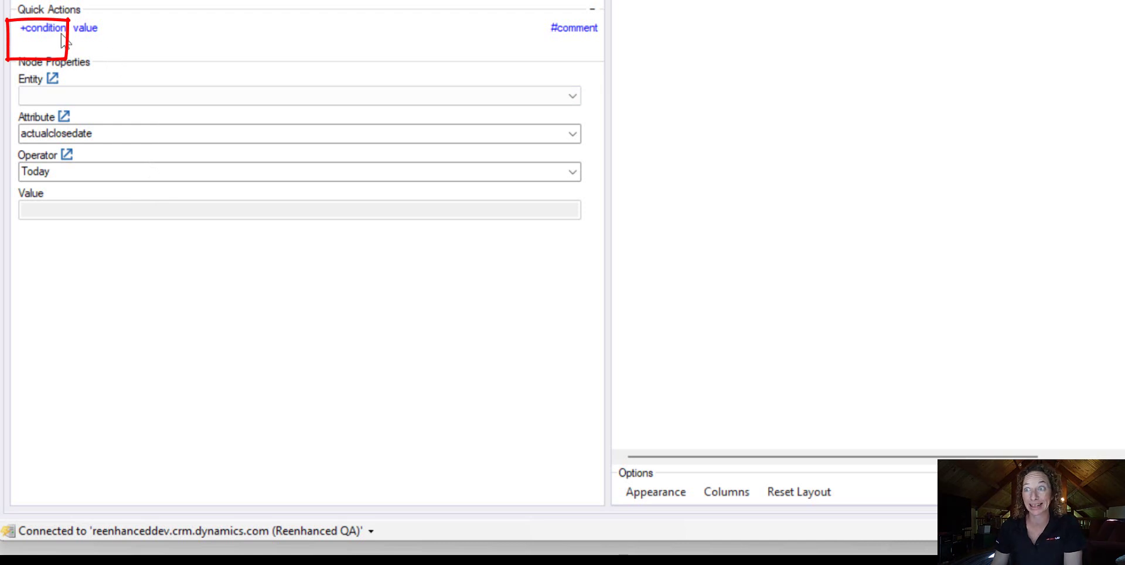
Add a second filter condition, first set to salesstage with the Equal operator
{"action": "left_click", "coordinate": [44, 30]}
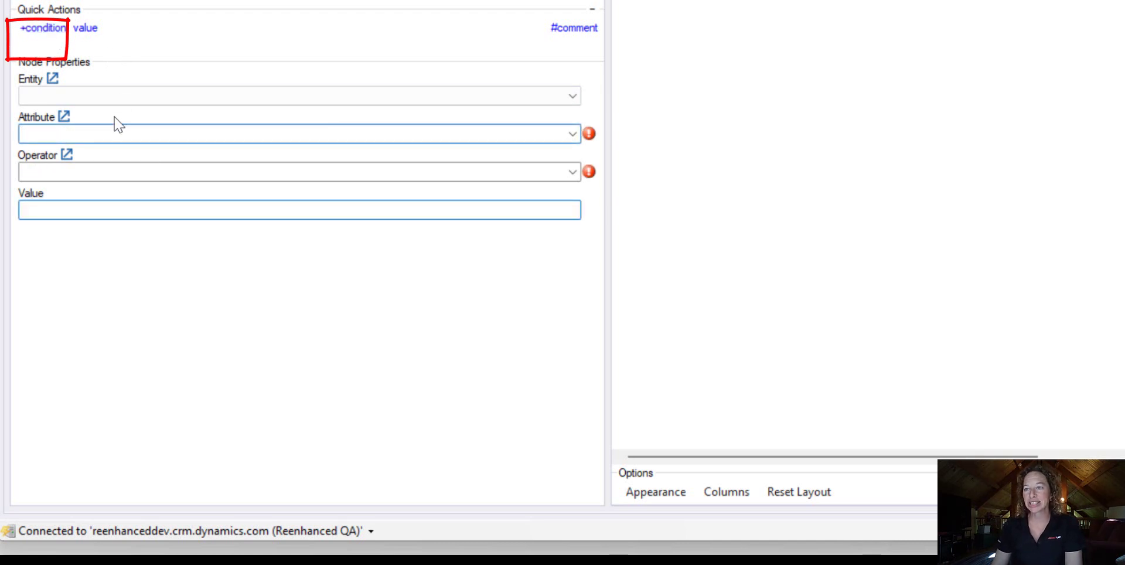
{"action": "left_click", "coordinate": [572, 134]}
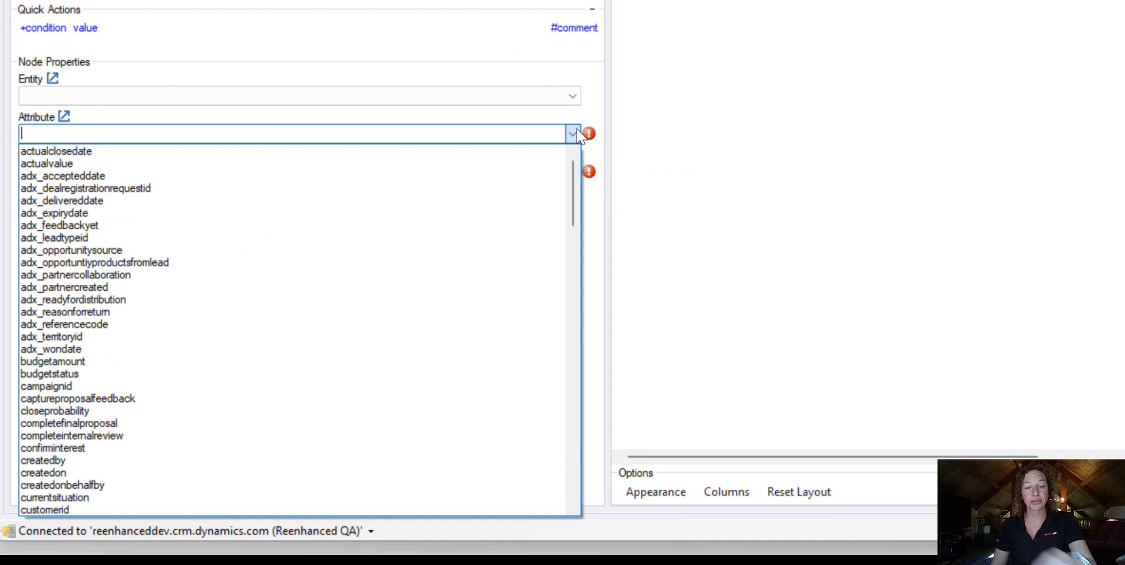
{"action": "type", "text": "stageid"}
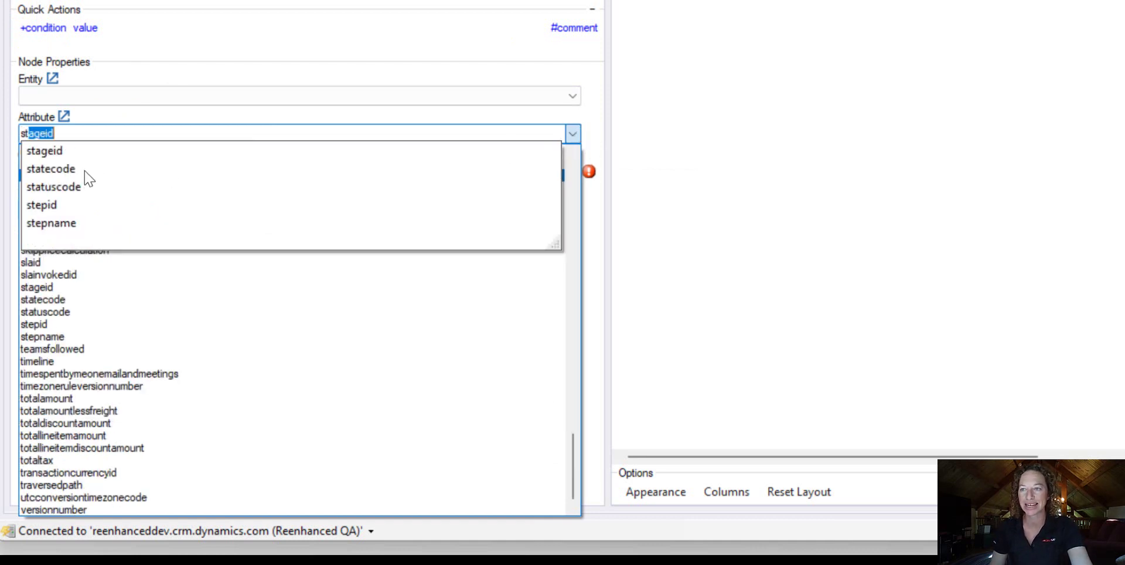
{"action": "left_click", "coordinate": [85, 176]}
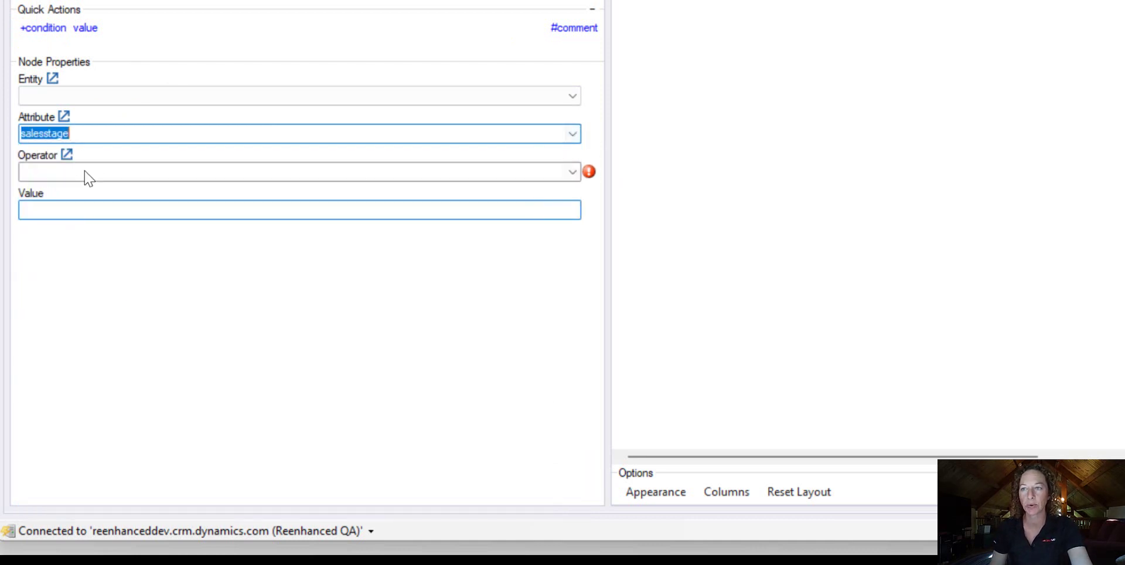
{"action": "left_click", "coordinate": [133, 173]}
{"action": "left_click", "coordinate": [572, 171]}
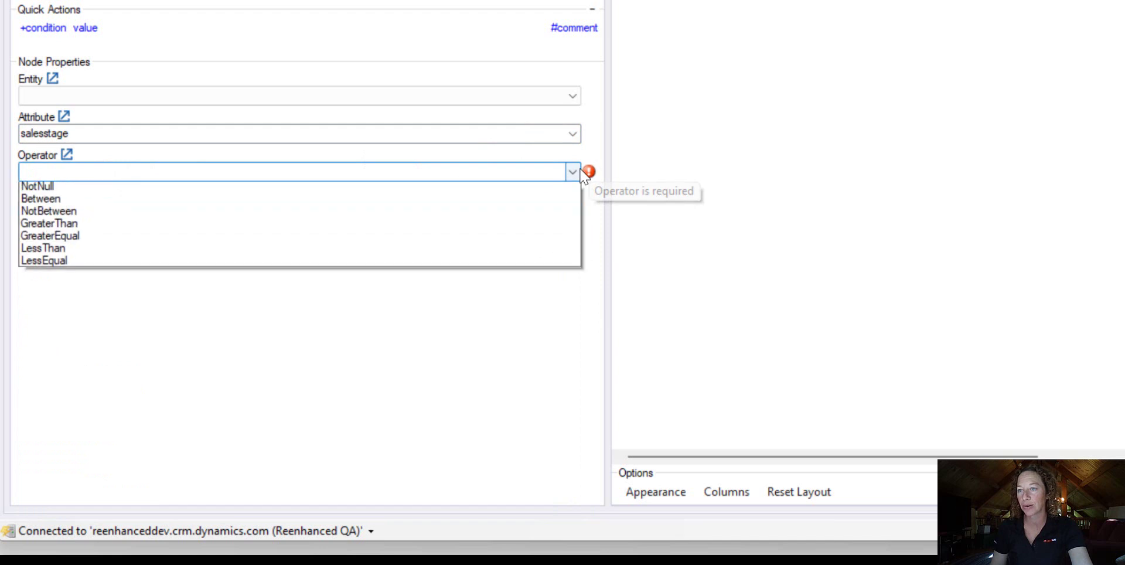
{"action": "left_click", "coordinate": [315, 186]}
{"action": "left_click", "coordinate": [572, 210]}
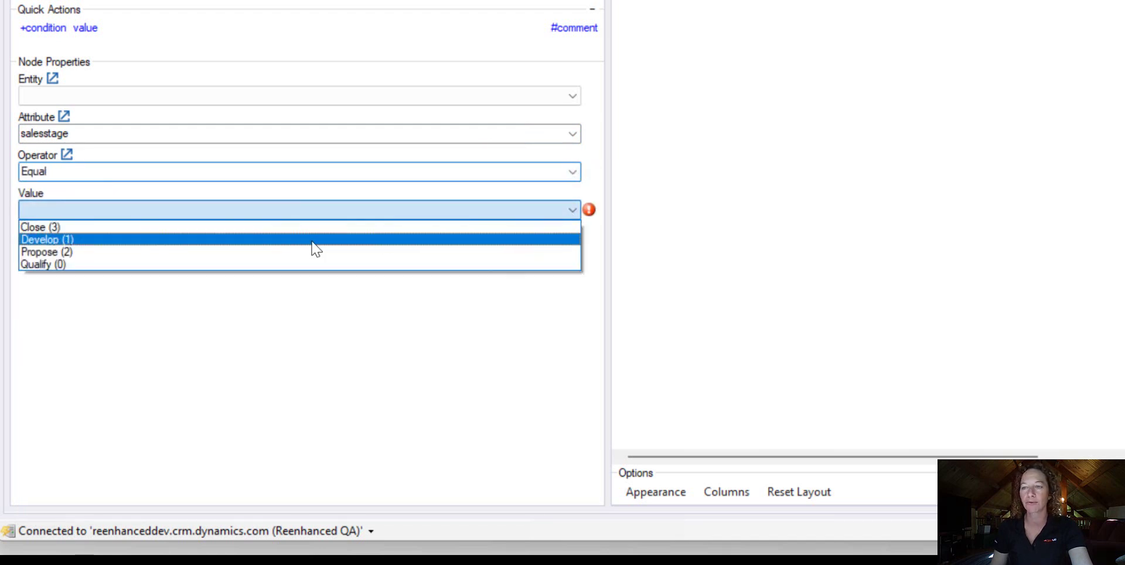
{"action": "left_click", "coordinate": [122, 119]}
Change the condition to statecode Equal Won (1) and execute the query
{"action": "left_click", "coordinate": [276, 133]}
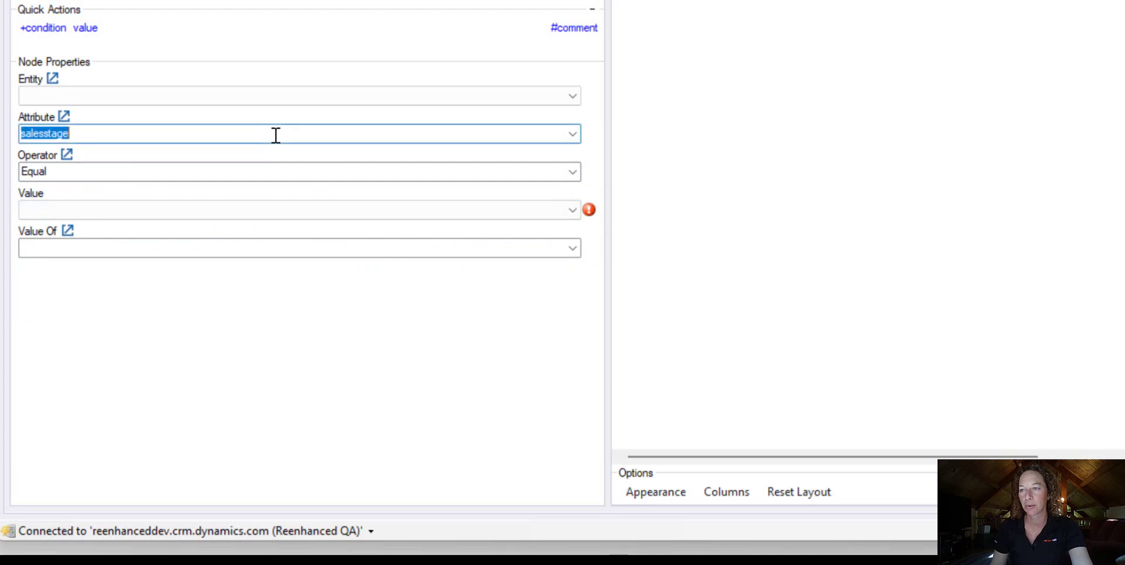
{"action": "left_click", "coordinate": [573, 134]}
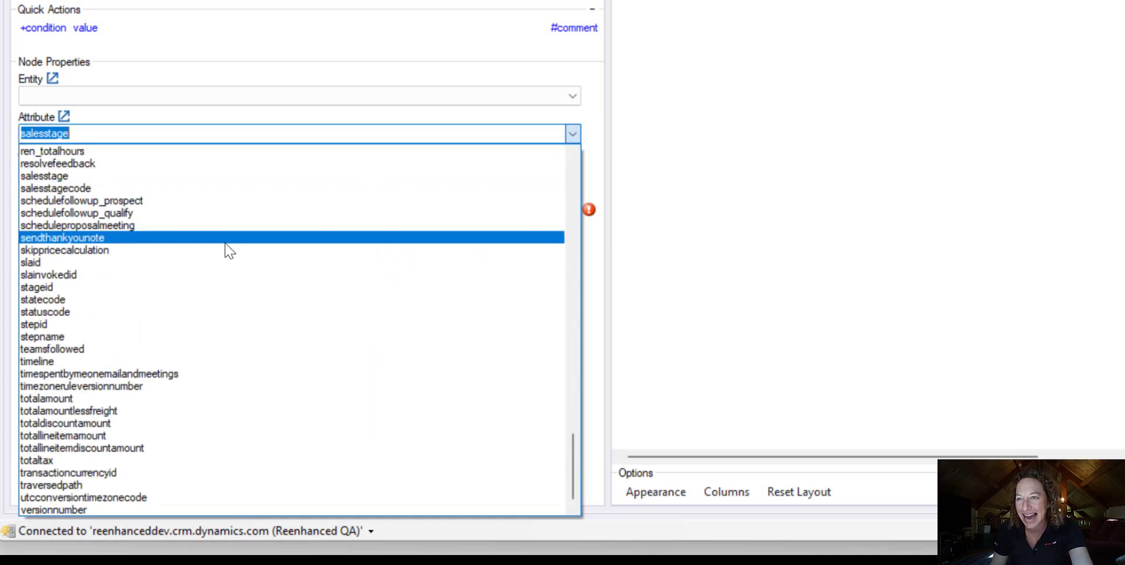
{"action": "left_click", "coordinate": [176, 300]}
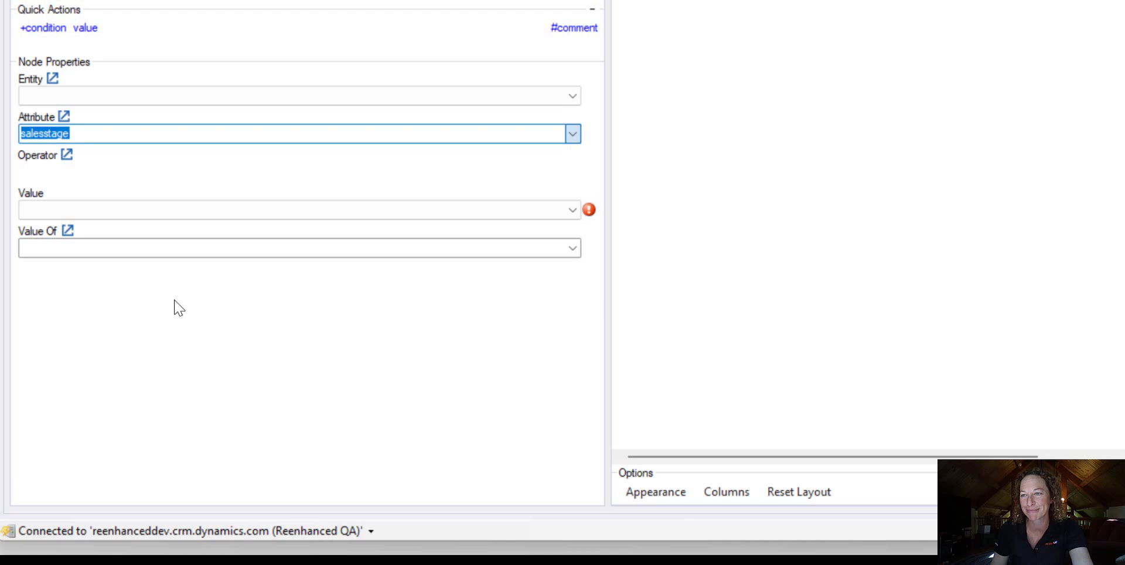
{"action": "left_click", "coordinate": [577, 171]}
{"action": "left_click", "coordinate": [515, 190]}
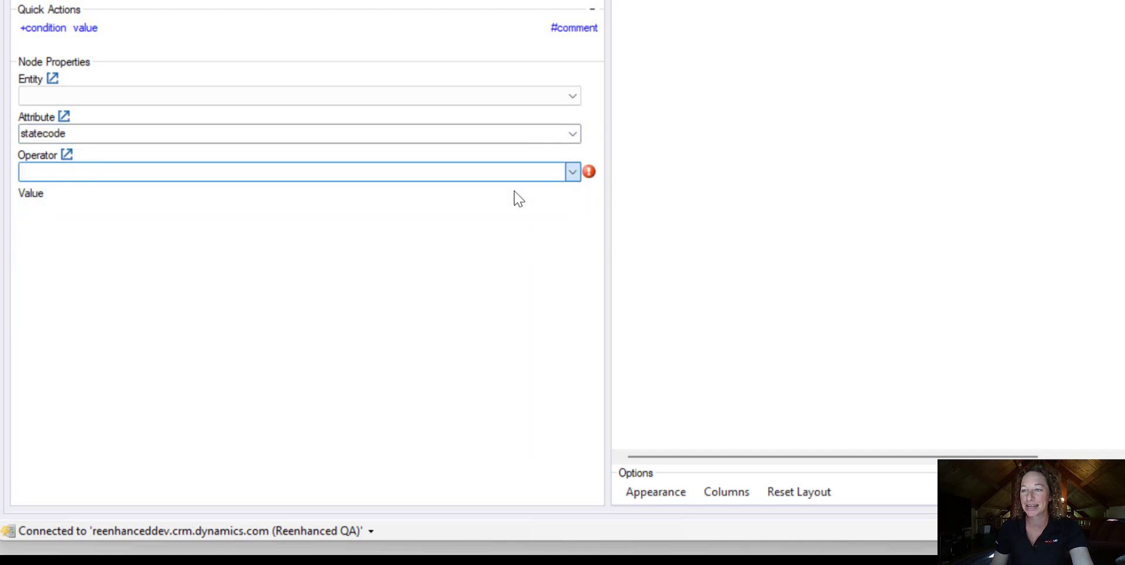
{"action": "left_click", "coordinate": [572, 210]}
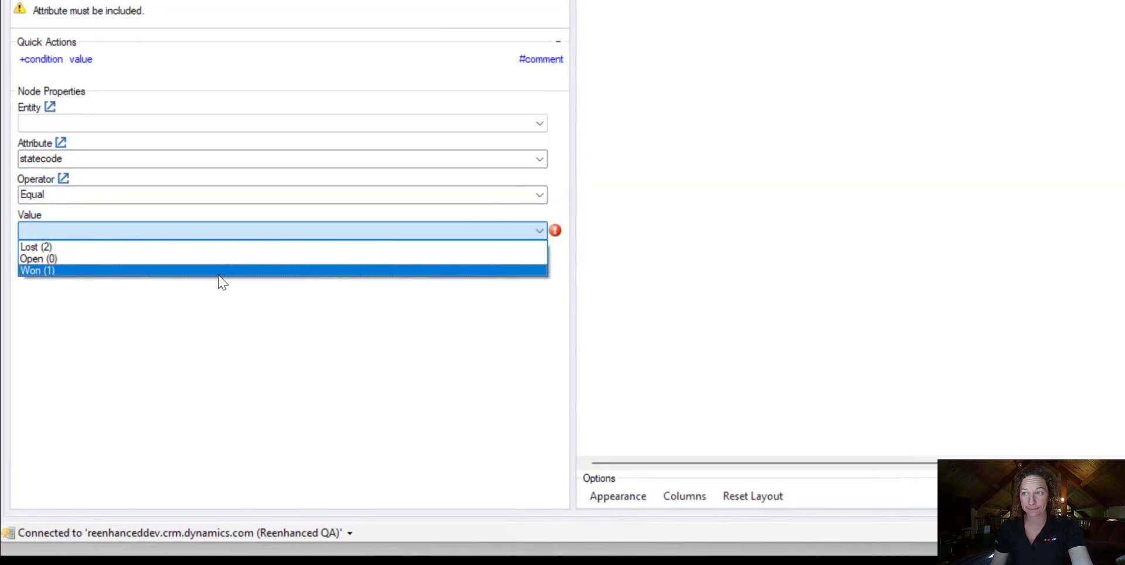
{"action": "left_click", "coordinate": [234, 252]}
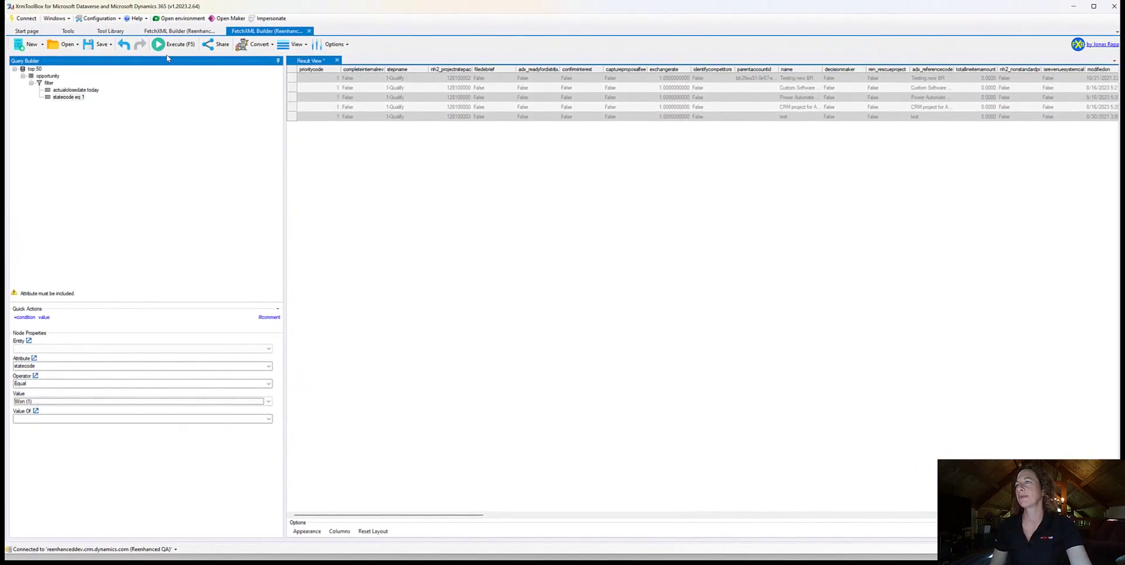
{"action": "left_click", "coordinate": [165, 43]}
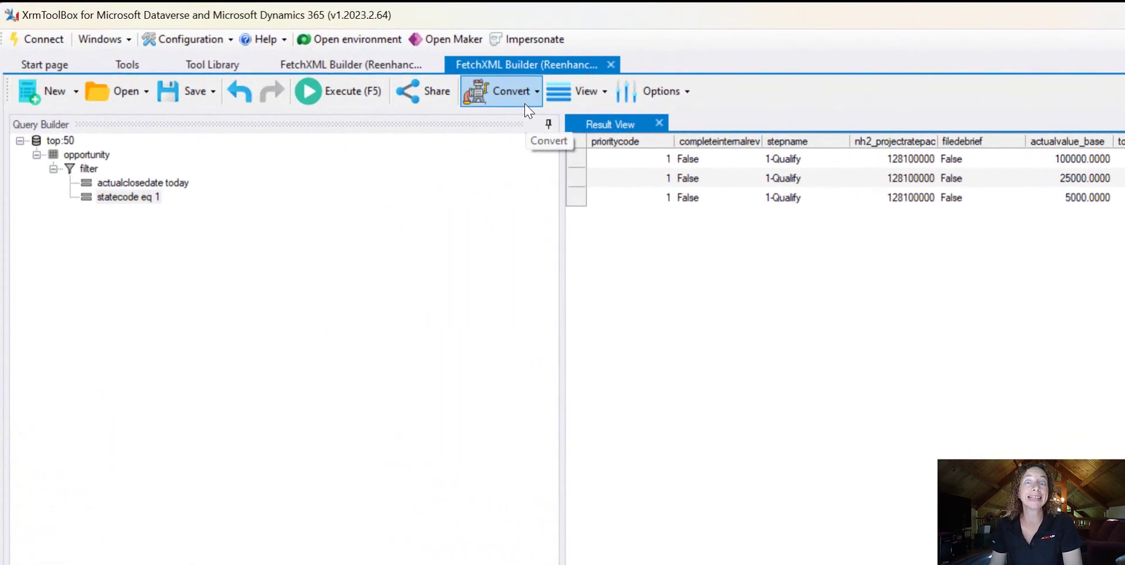
Copy the query's Power Automate Filter parameter and return to the flow editor
{"action": "left_click", "coordinate": [525, 103]}
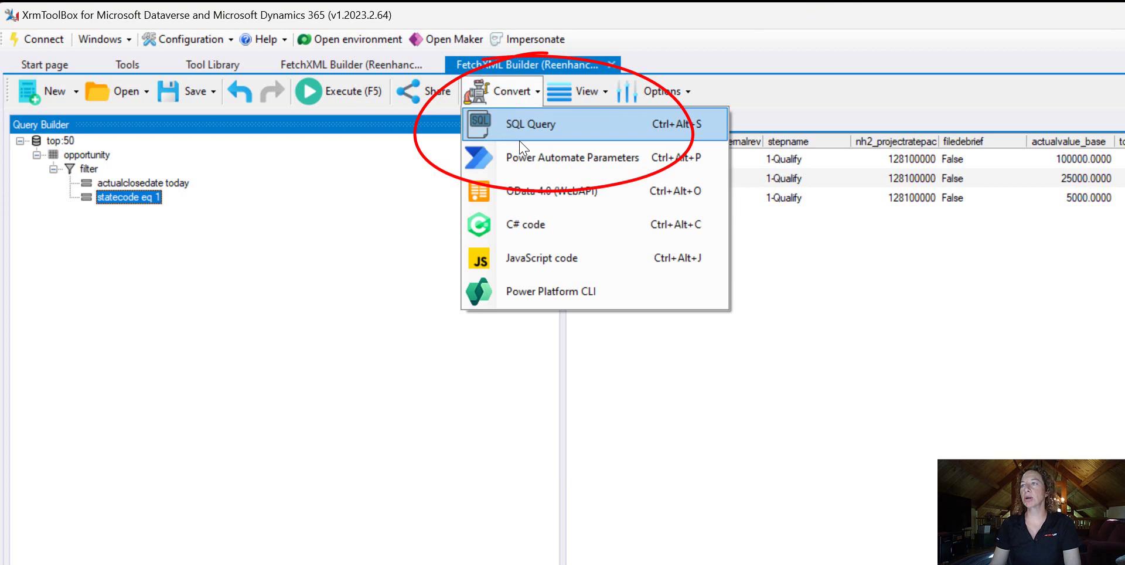
{"action": "left_click", "coordinate": [508, 168]}
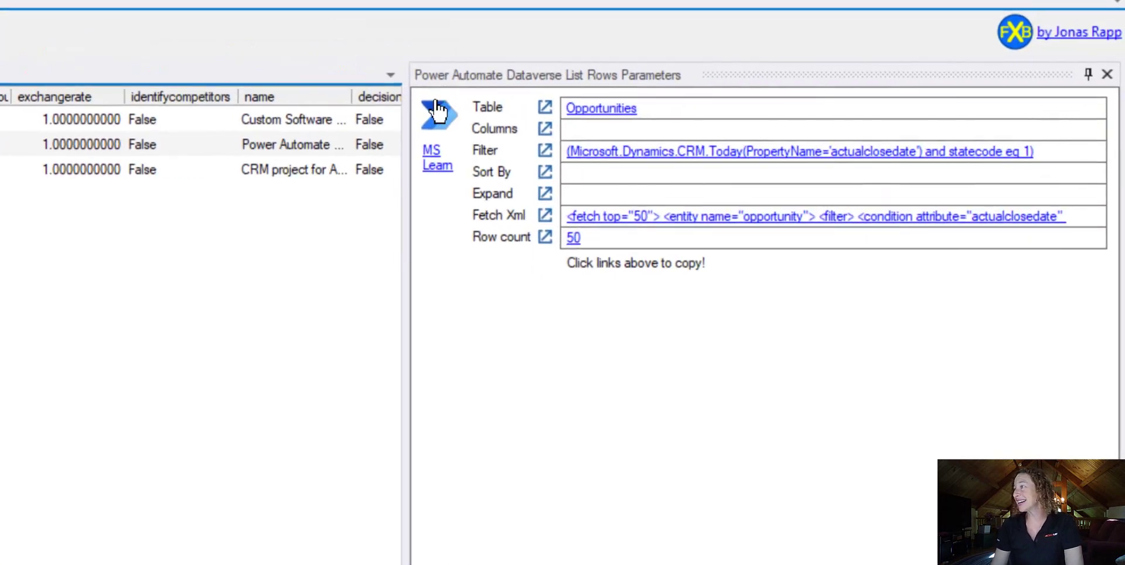
{"action": "left_click", "coordinate": [479, 154]}
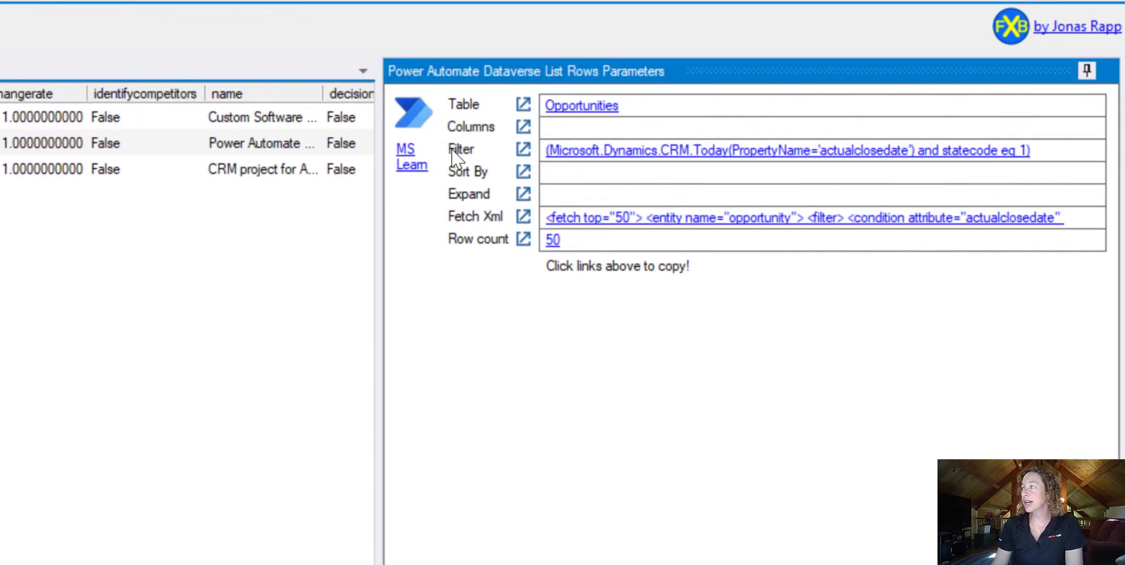
{"action": "left_click", "coordinate": [642, 154]}
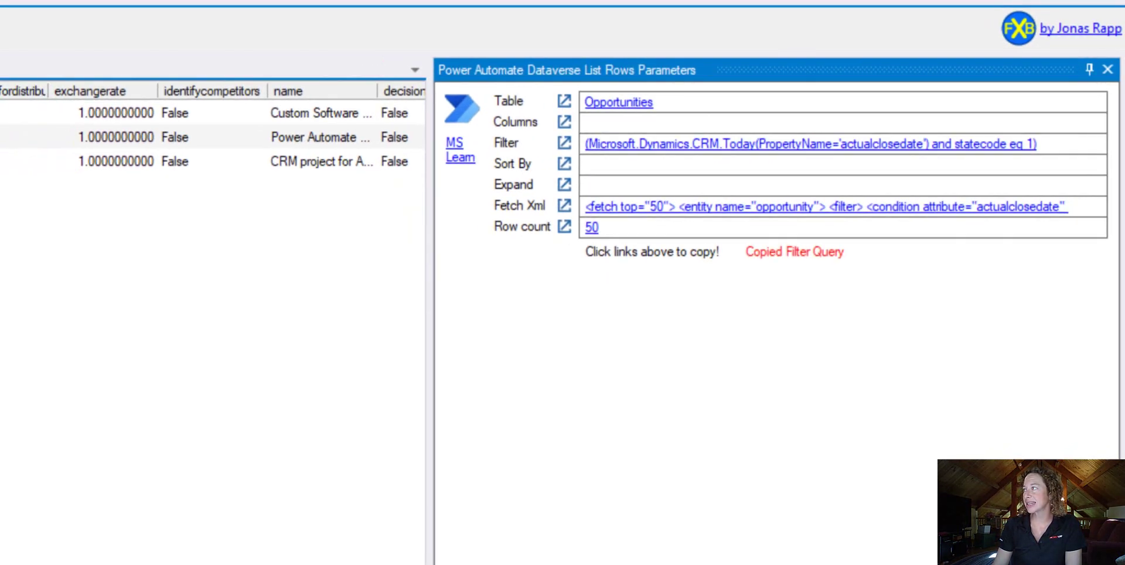
{"action": "key", "text": "alt+Tab"}
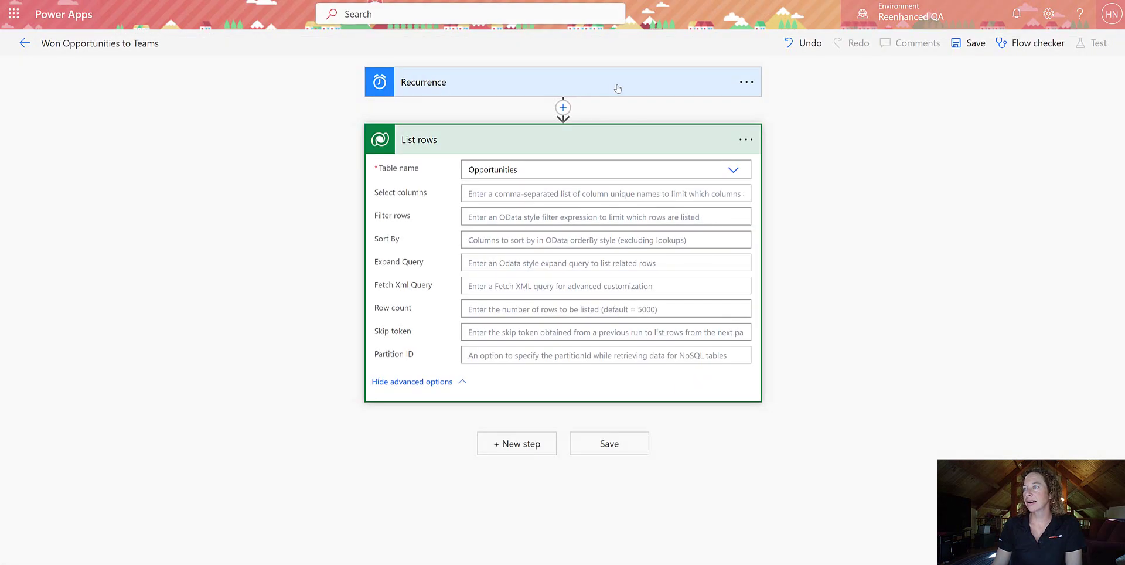
Paste the Today(actualclosedate) and statecode eq 1 expression into Filter rows
{"action": "left_click", "coordinate": [494, 216]}
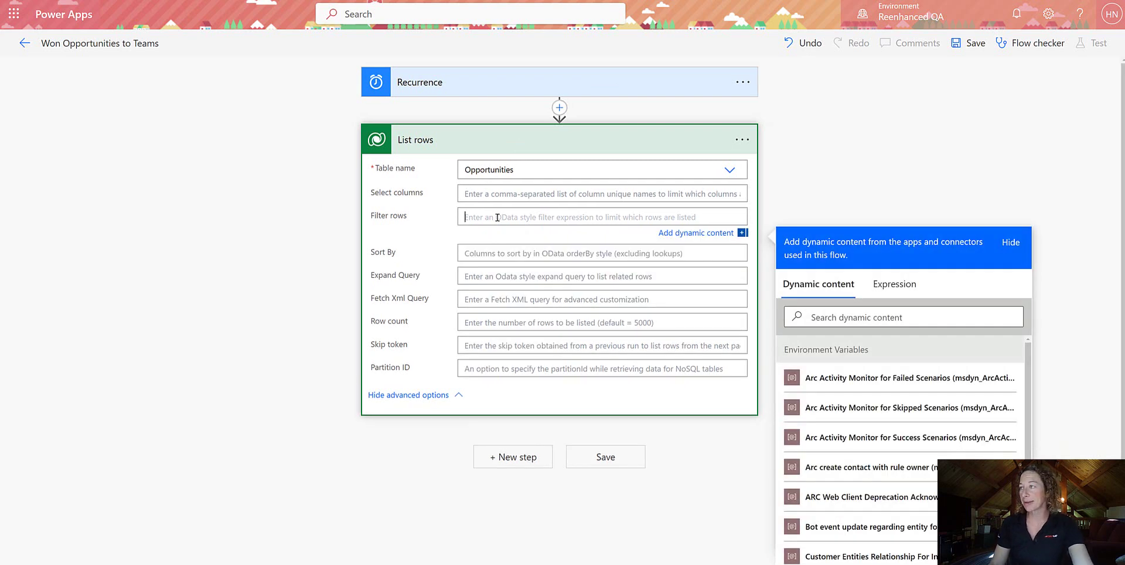
{"action": "key", "text": "ctrl+v"}
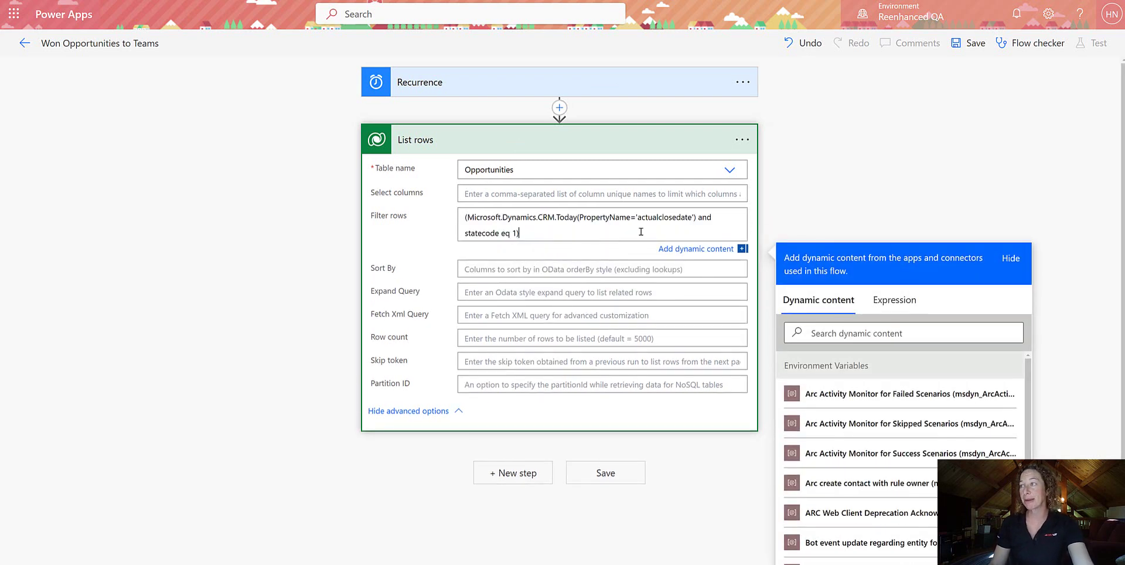
{"action": "left_click", "coordinate": [331, 230]}
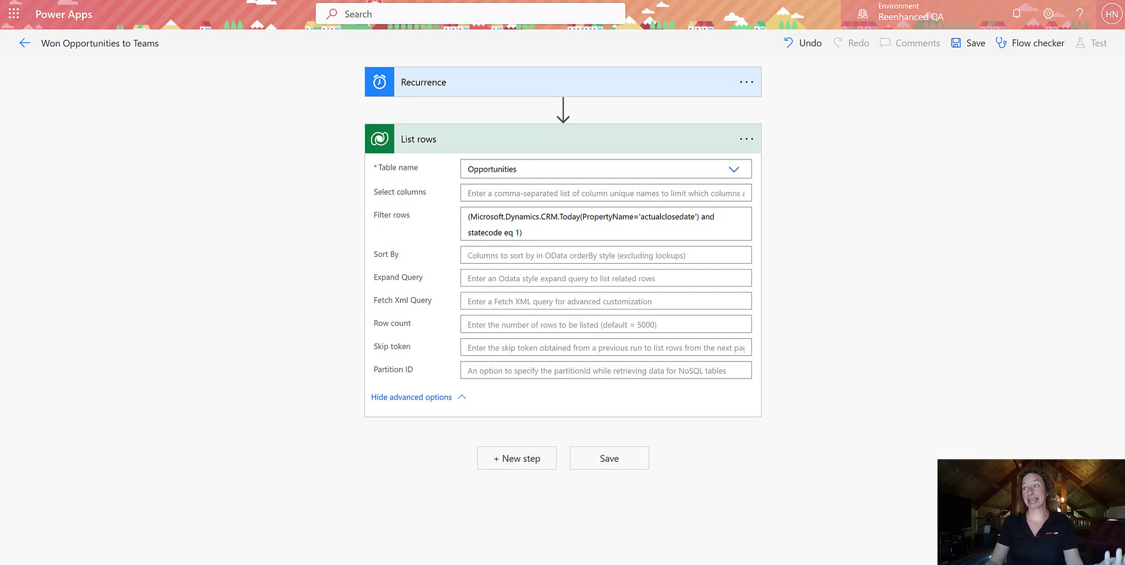
Limit the List rows action's Select columns to 'name, actualvalue'
{"action": "left_click", "coordinate": [468, 194]}
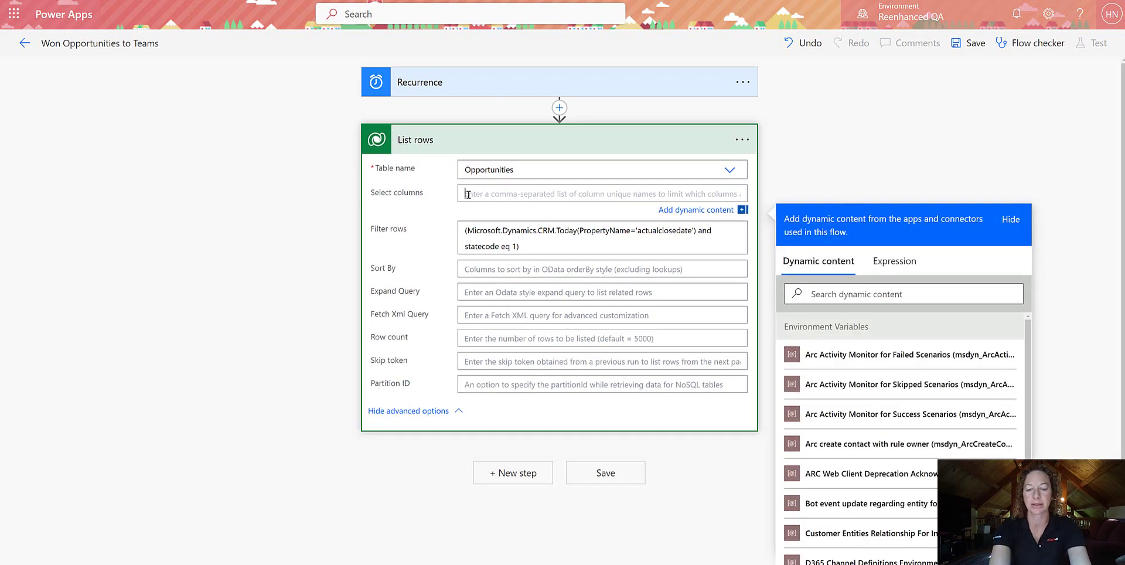
{"action": "type", "text": "name"}
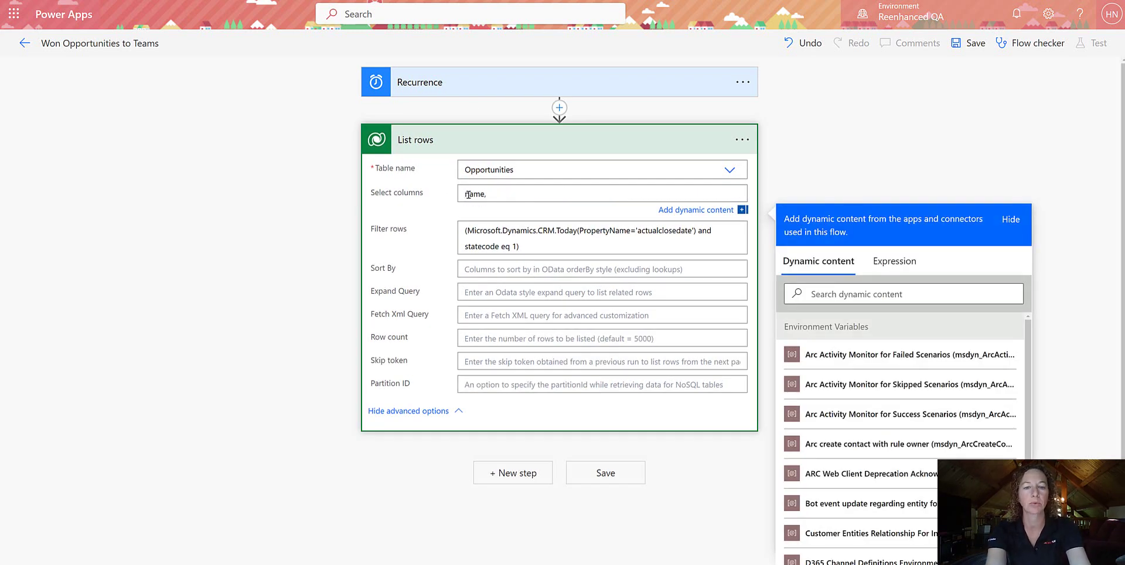
{"action": "type", "text": ", actualvalue"}
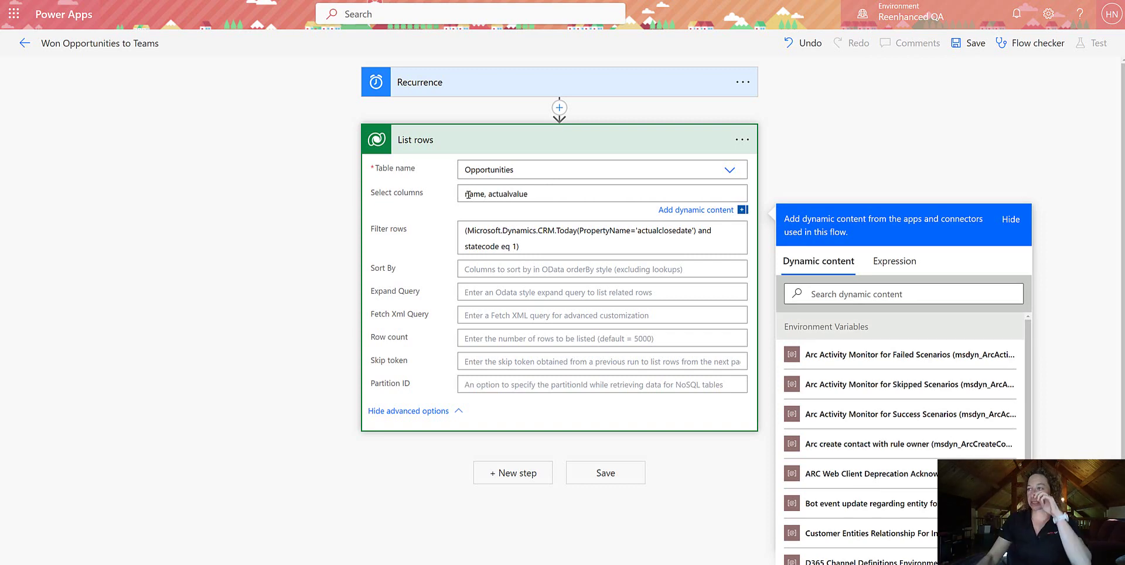
{"action": "left_click", "coordinate": [206, 263]}
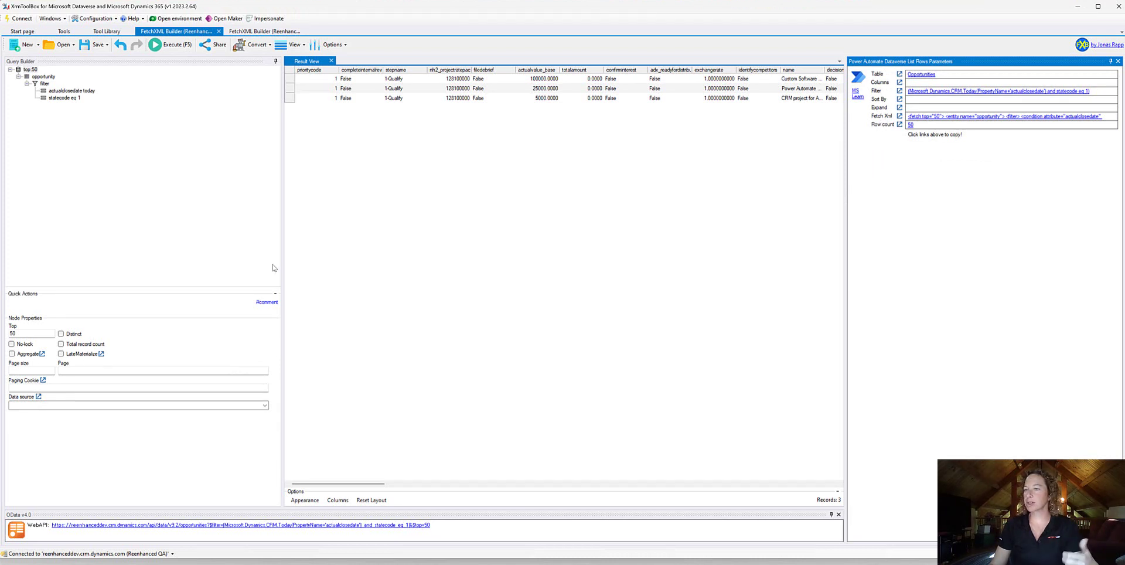
Confirm in FetchXML Builder that statecode eq 1 means Won, then minimize XrmToolBox
{"action": "left_click", "coordinate": [24, 246]}
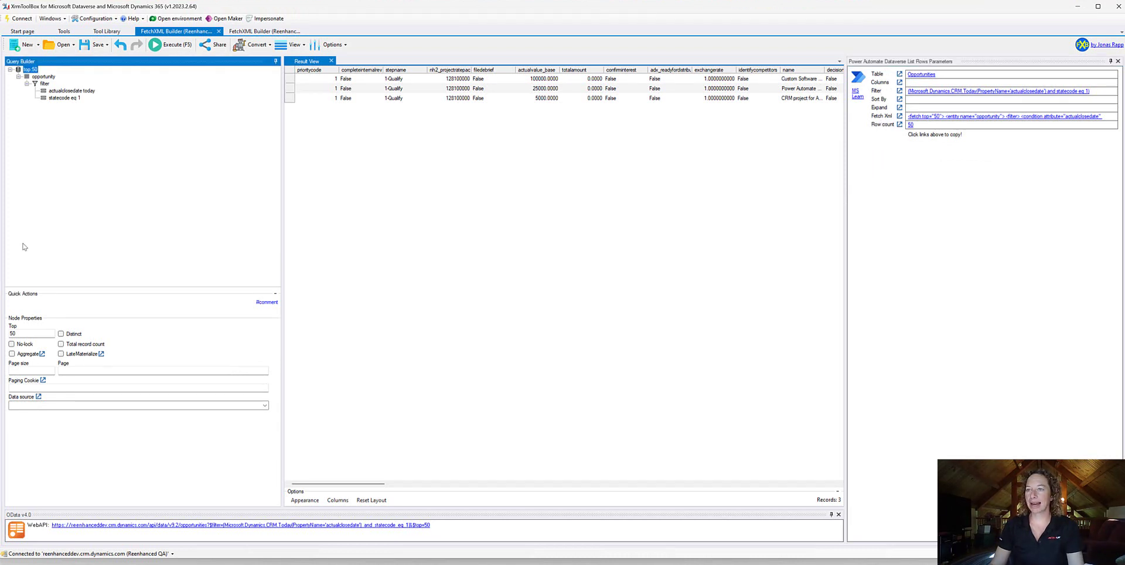
{"action": "left_click", "coordinate": [64, 98]}
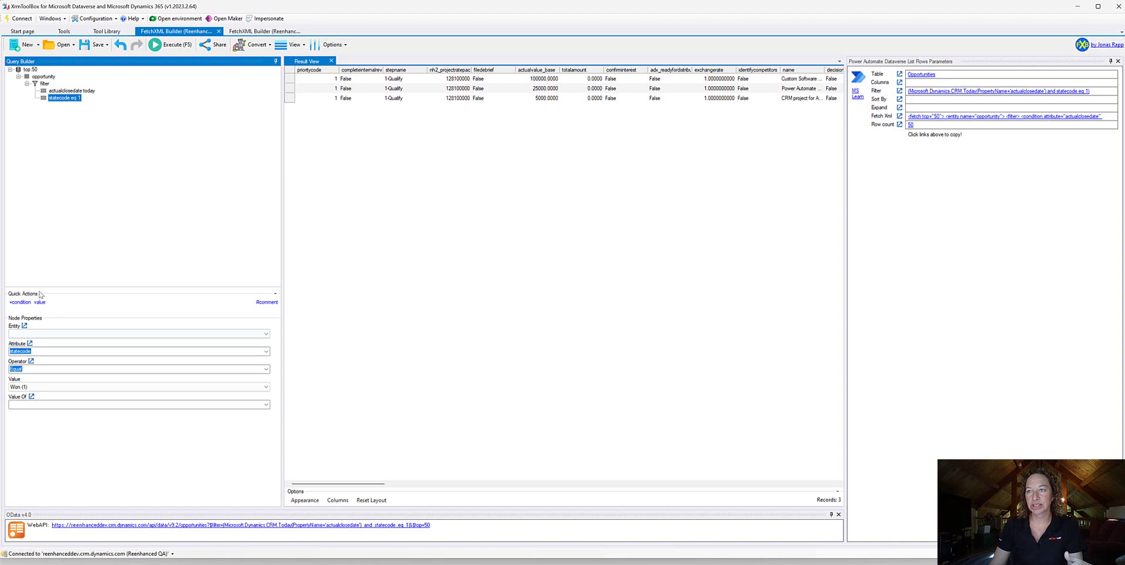
{"action": "left_click", "coordinate": [1078, 7]}
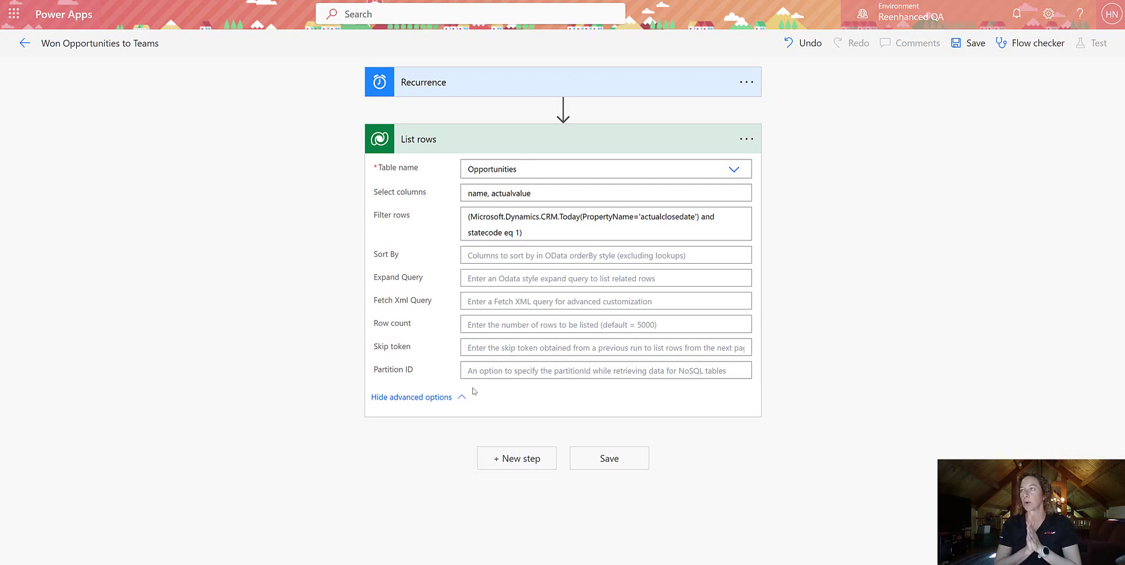
Save the flow and run a manual test so Recurrence and List rows succeed
{"action": "left_click", "coordinate": [967, 43]}
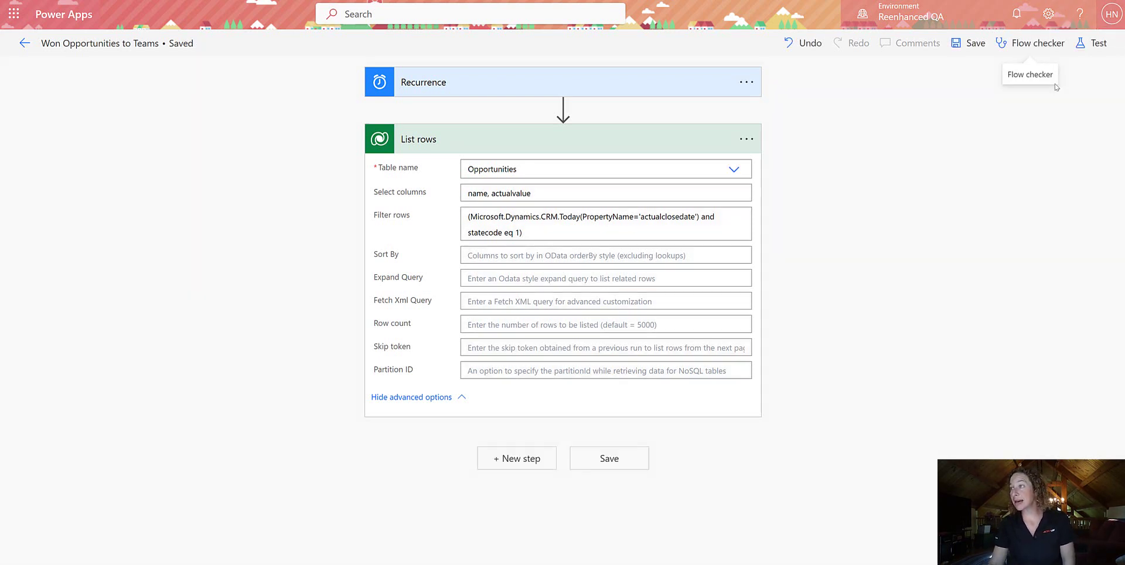
{"action": "left_click", "coordinate": [1092, 43]}
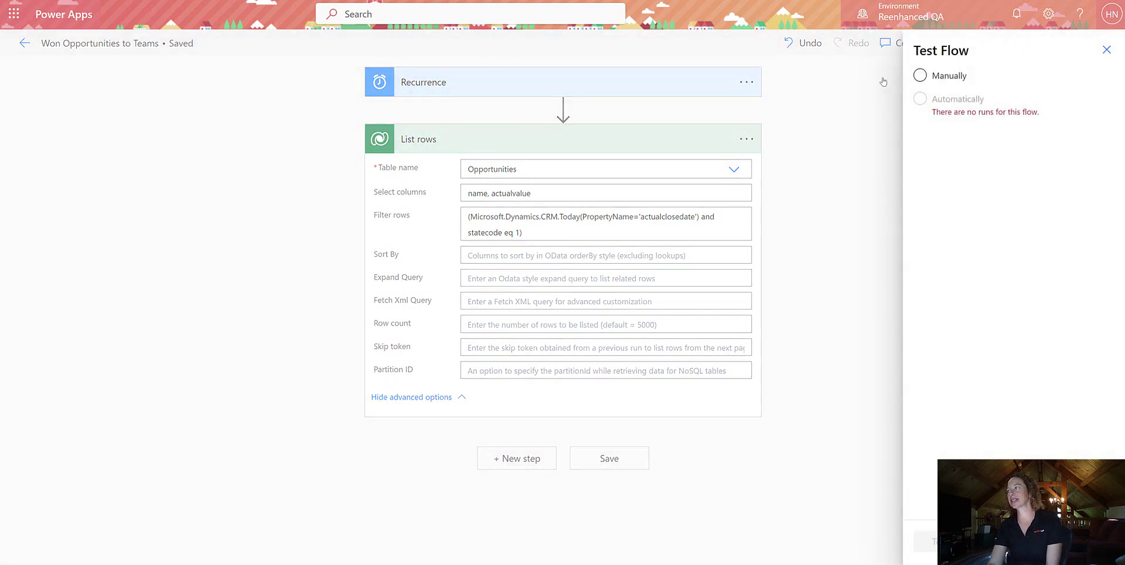
{"action": "left_click", "coordinate": [917, 76]}
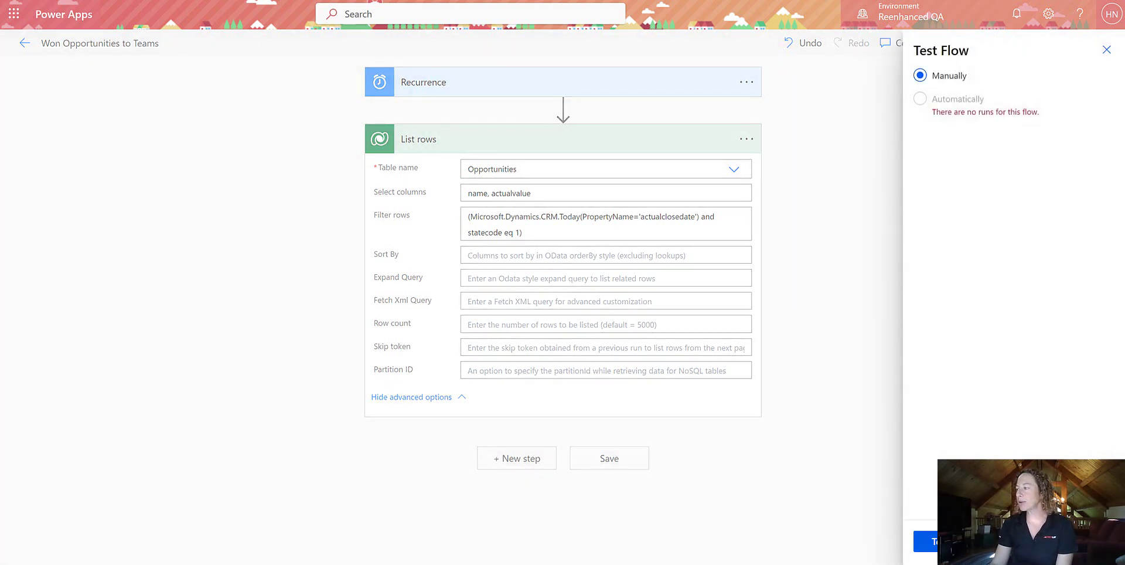
{"action": "left_click", "coordinate": [925, 541]}
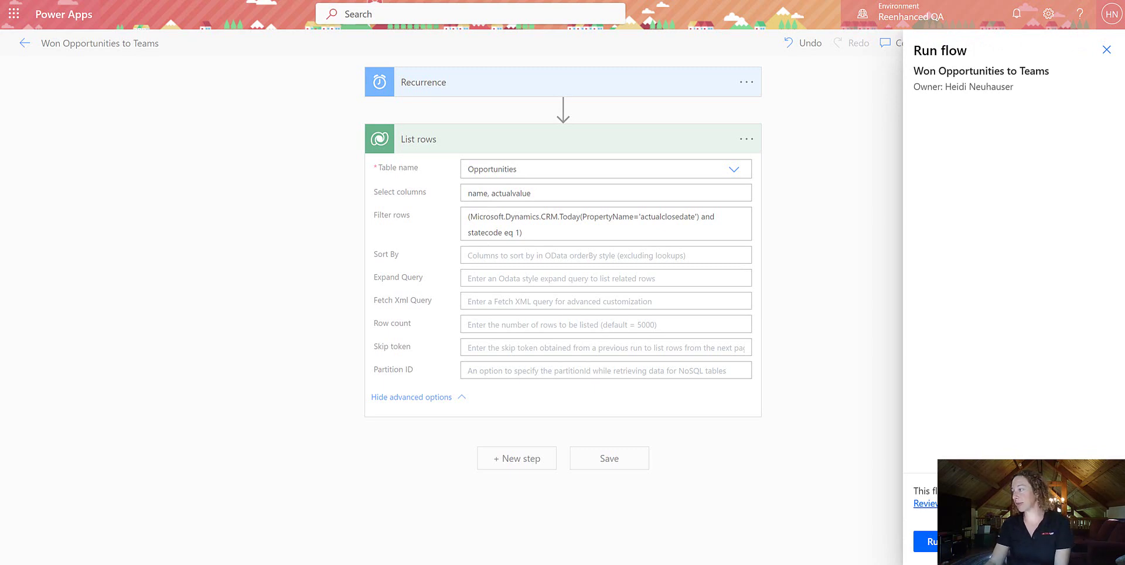
{"action": "left_click", "coordinate": [929, 548]}
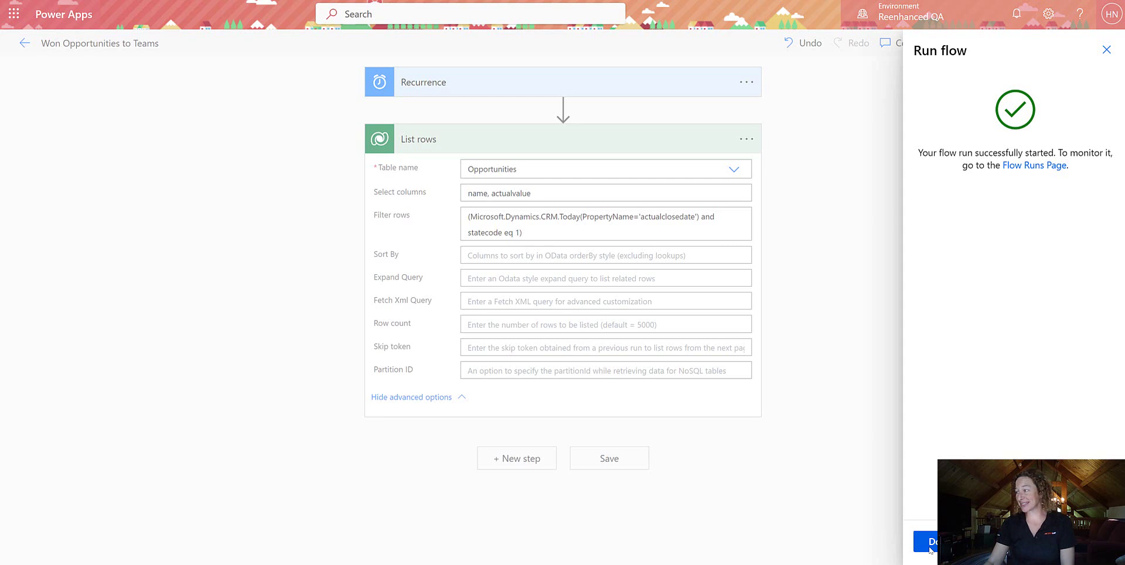
{"action": "left_click", "coordinate": [922, 542]}
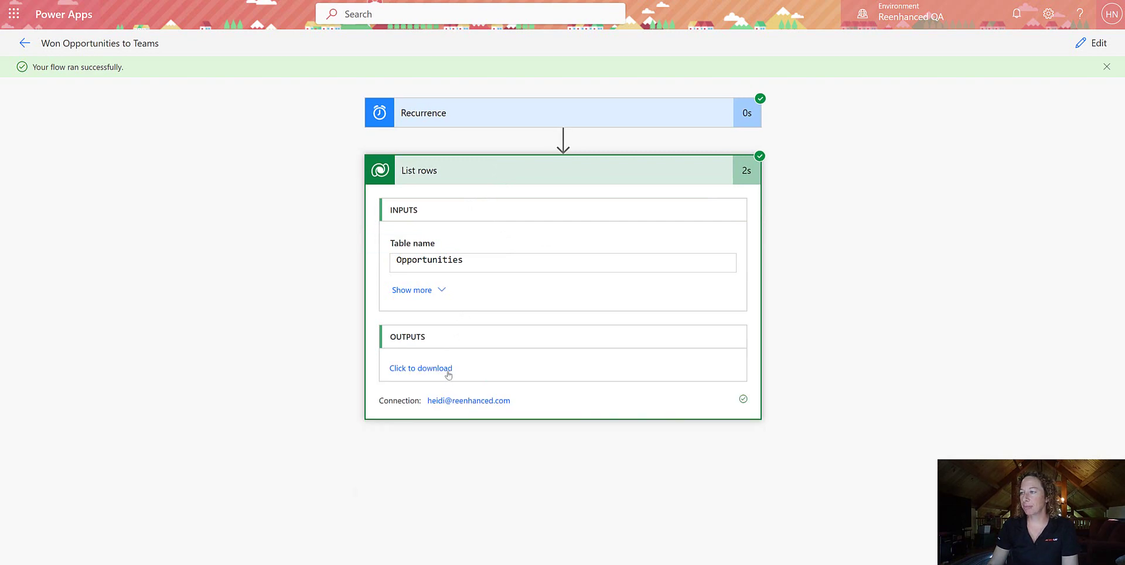
Read the List rows JSON output of three won opportunities, then return the flow to edit mode
{"action": "left_click", "coordinate": [448, 373]}
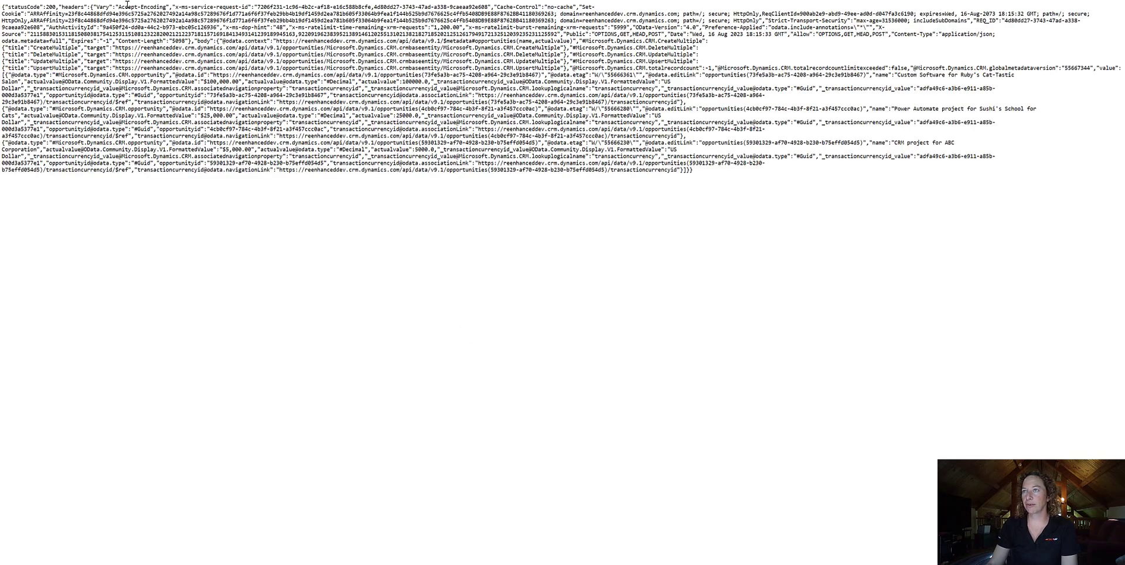
{"action": "left_click_drag", "start_coordinate": [139, 4], "coordinate": [263, 176]}
{"action": "left_click", "coordinate": [237, 135]}
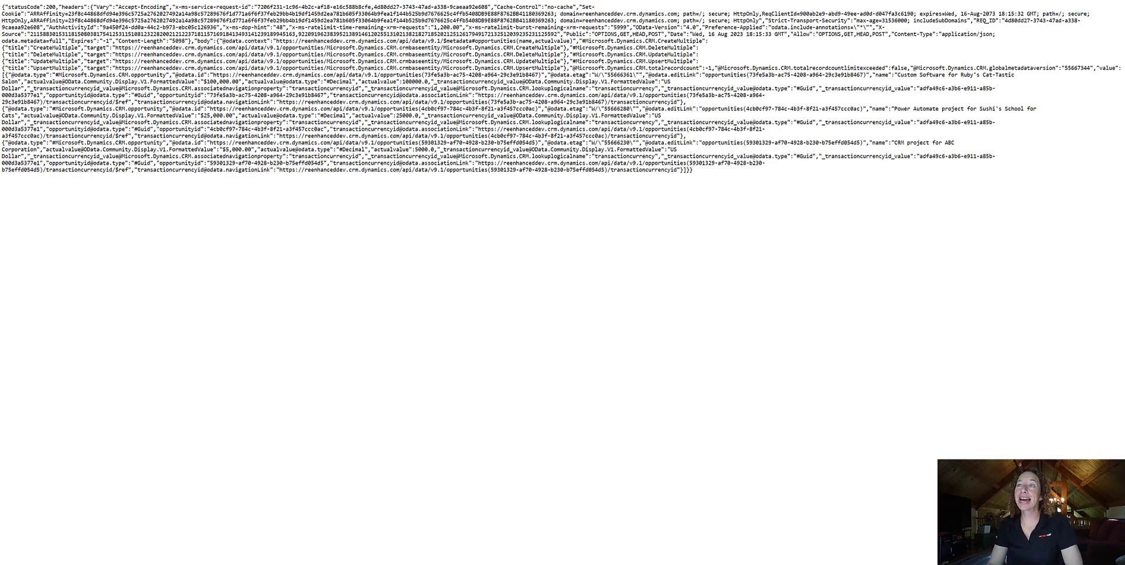
{"action": "key", "text": "ctrl+w"}
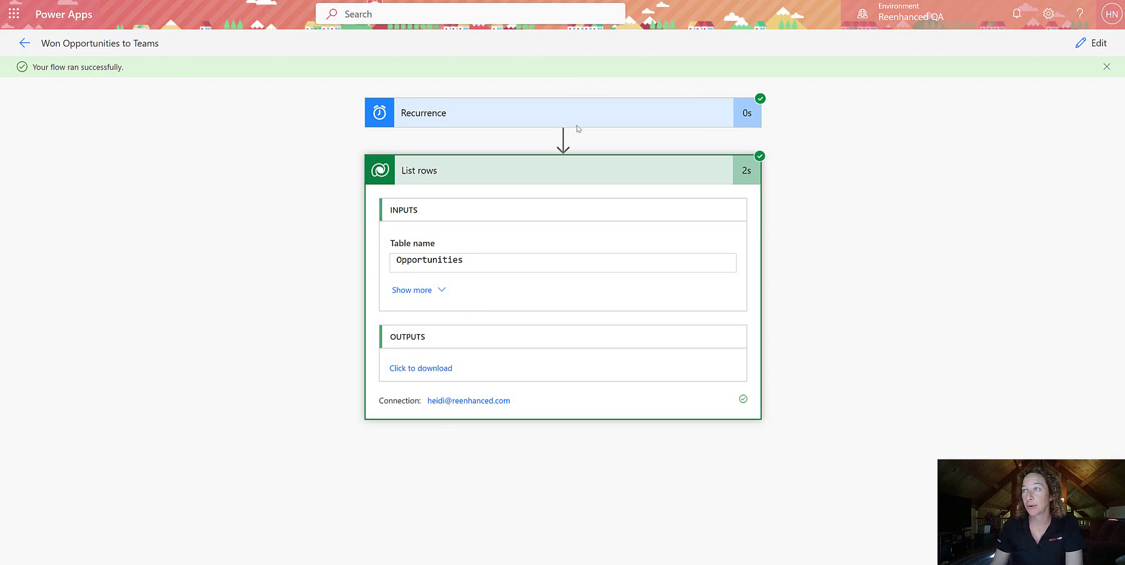
{"action": "left_click", "coordinate": [1091, 43]}
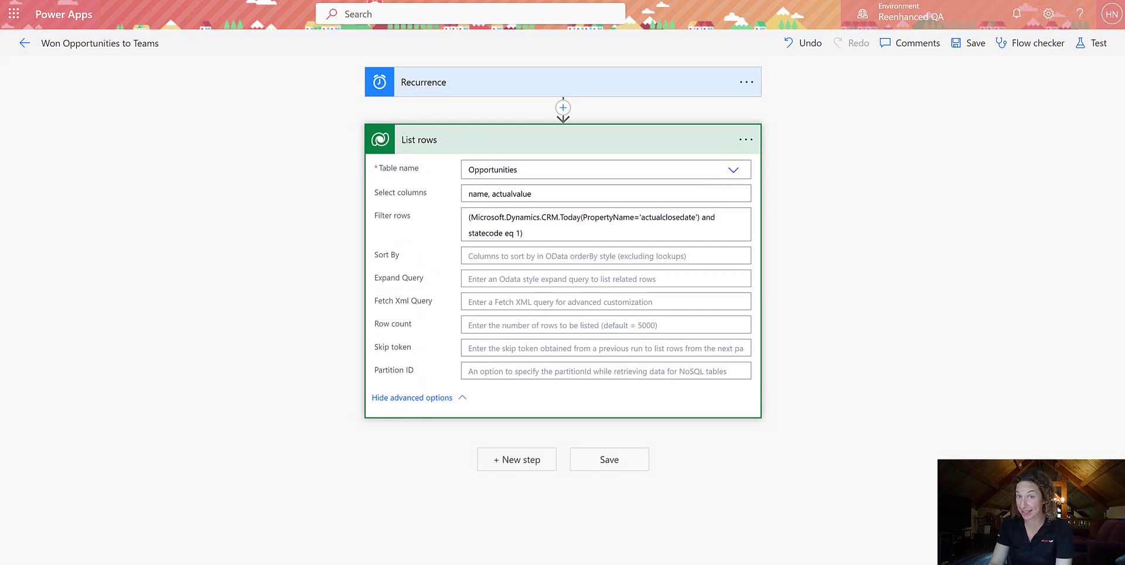
Insert a built-in Data Operation Select action after List rows and focus its From field
{"action": "left_click", "coordinate": [507, 459]}
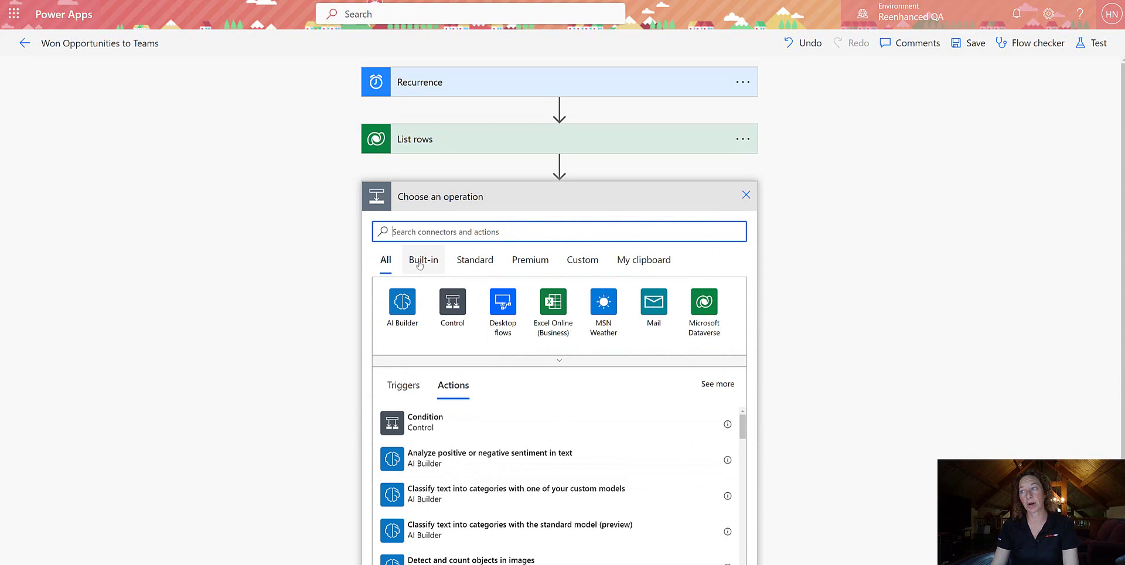
{"action": "left_click", "coordinate": [420, 266]}
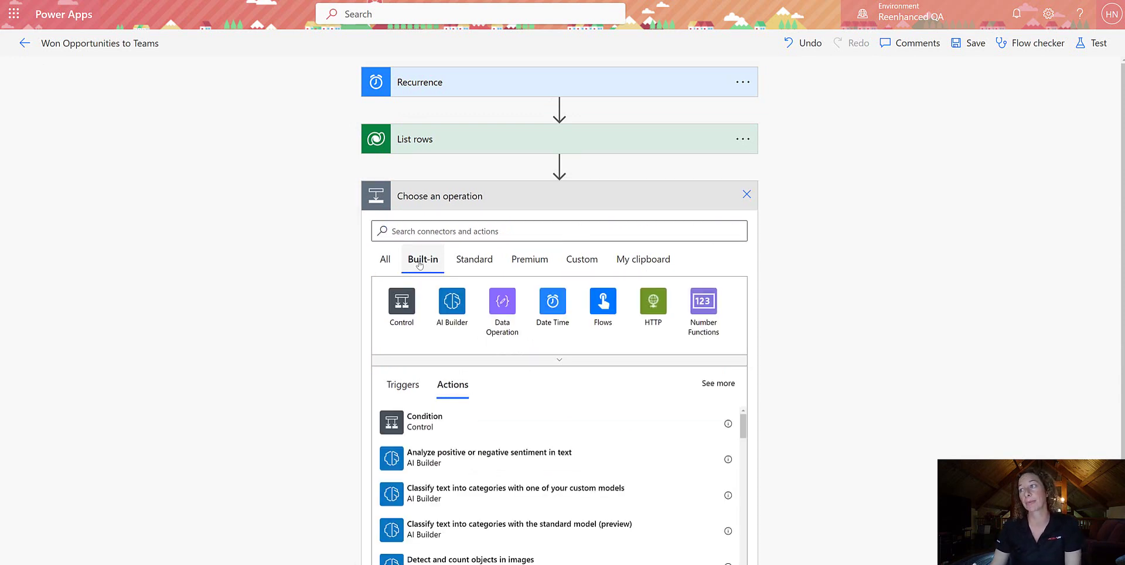
{"action": "left_click", "coordinate": [502, 305]}
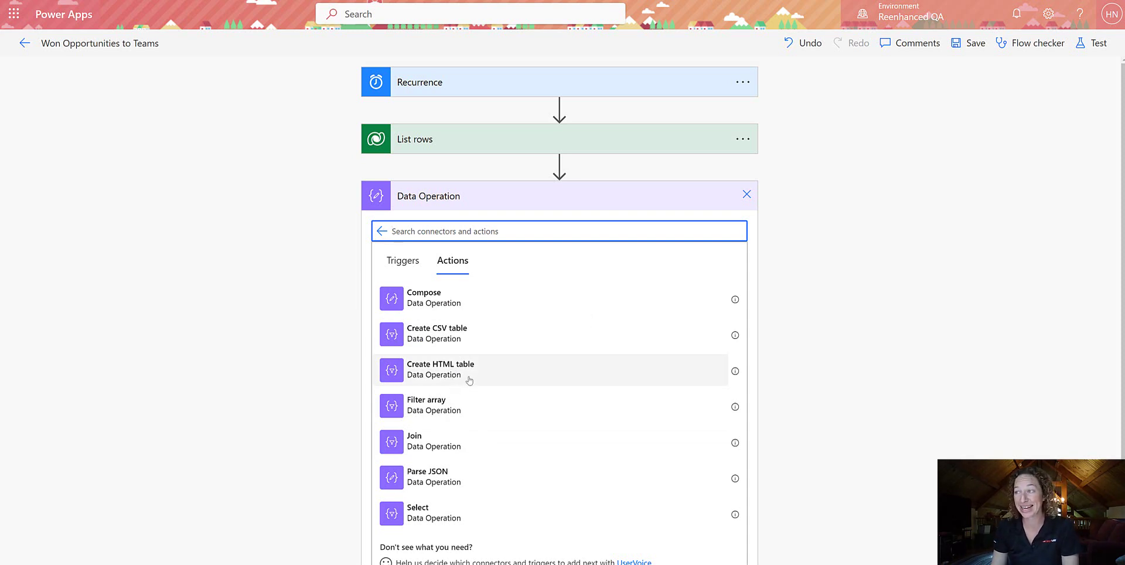
{"action": "left_click", "coordinate": [450, 518]}
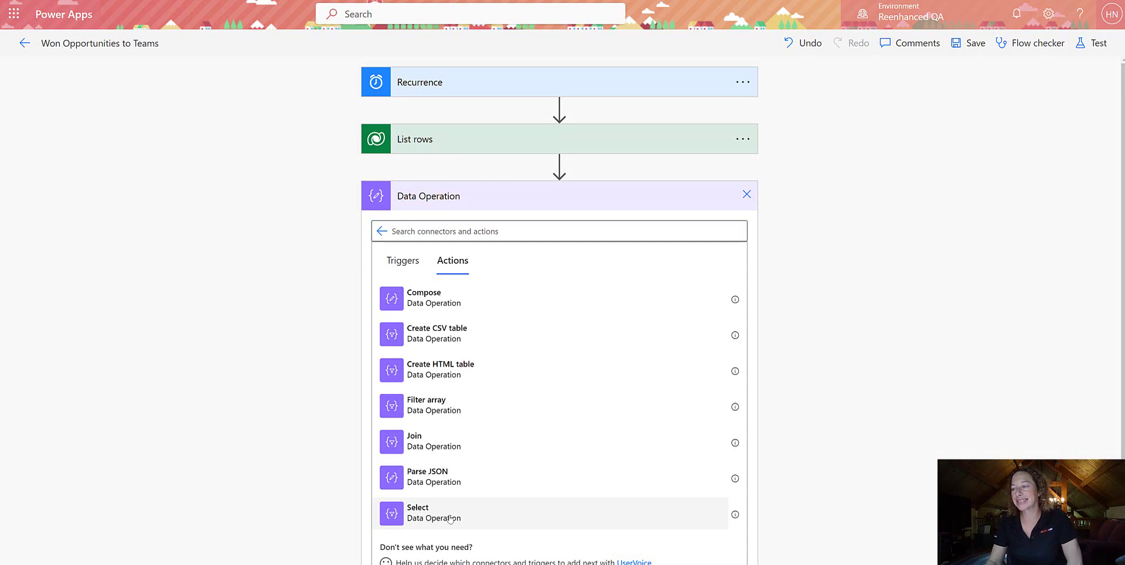
{"action": "left_click", "coordinate": [531, 225]}
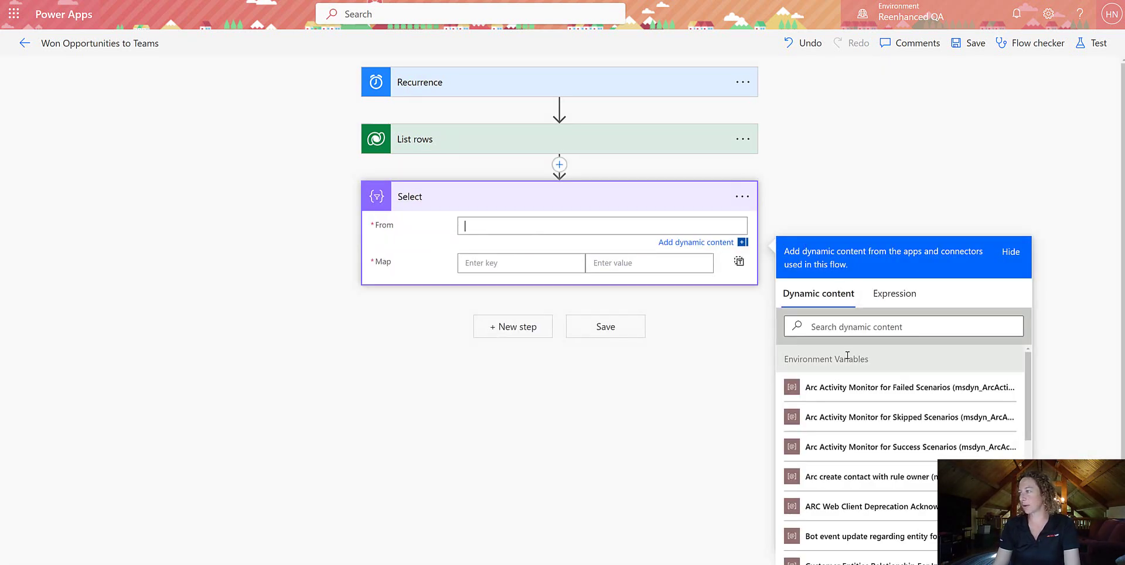
Set Select's From to List rows value and map the Subject key to Topic
{"action": "scroll", "coordinate": [847, 355], "scroll_direction": "down", "scroll_amount": 10}
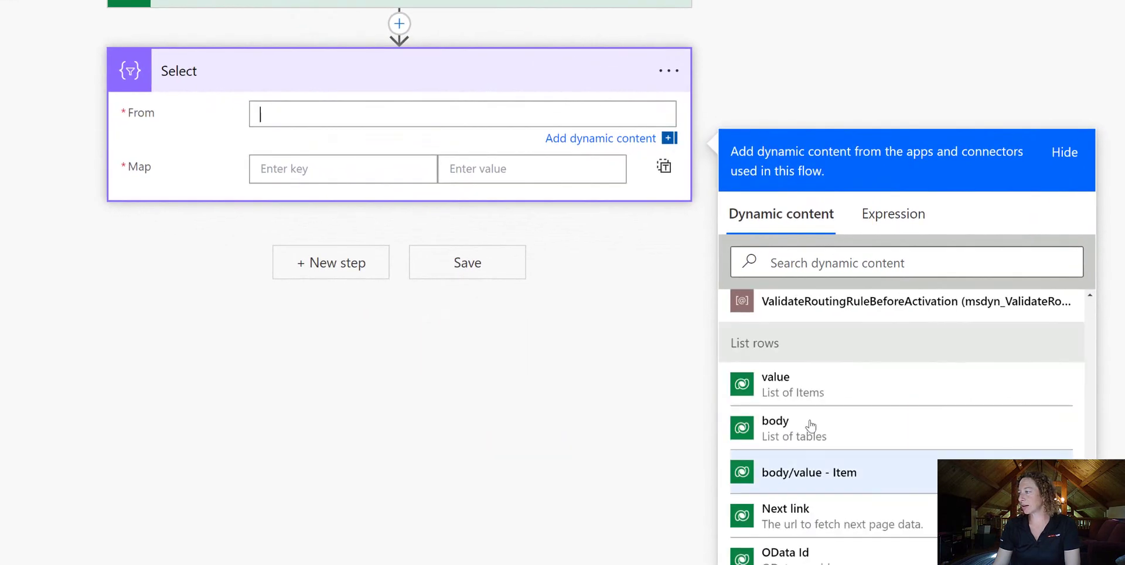
{"action": "left_click", "coordinate": [795, 389]}
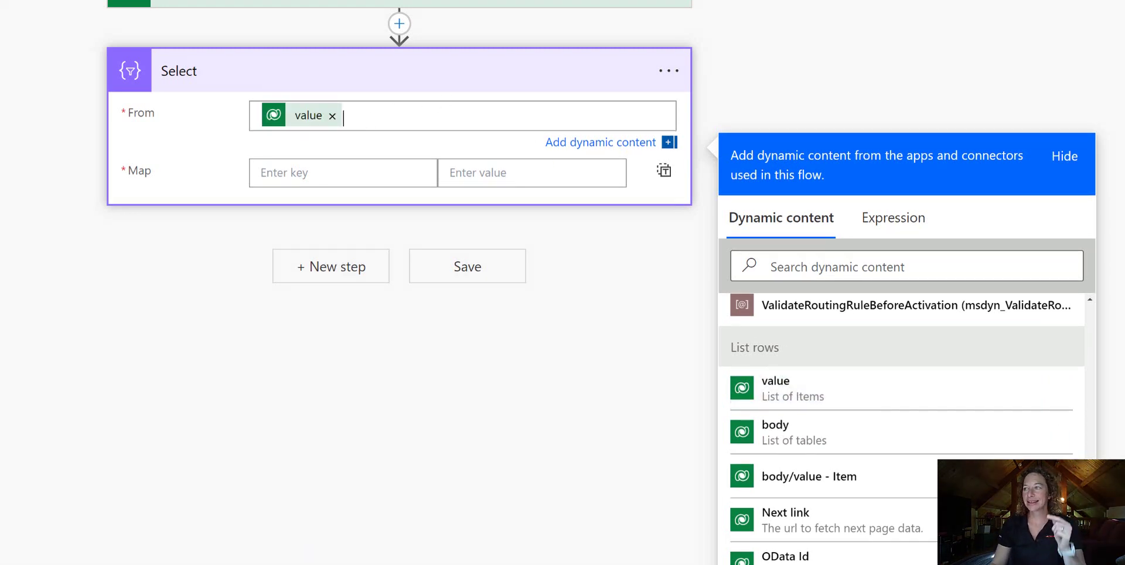
{"action": "left_click", "coordinate": [319, 175]}
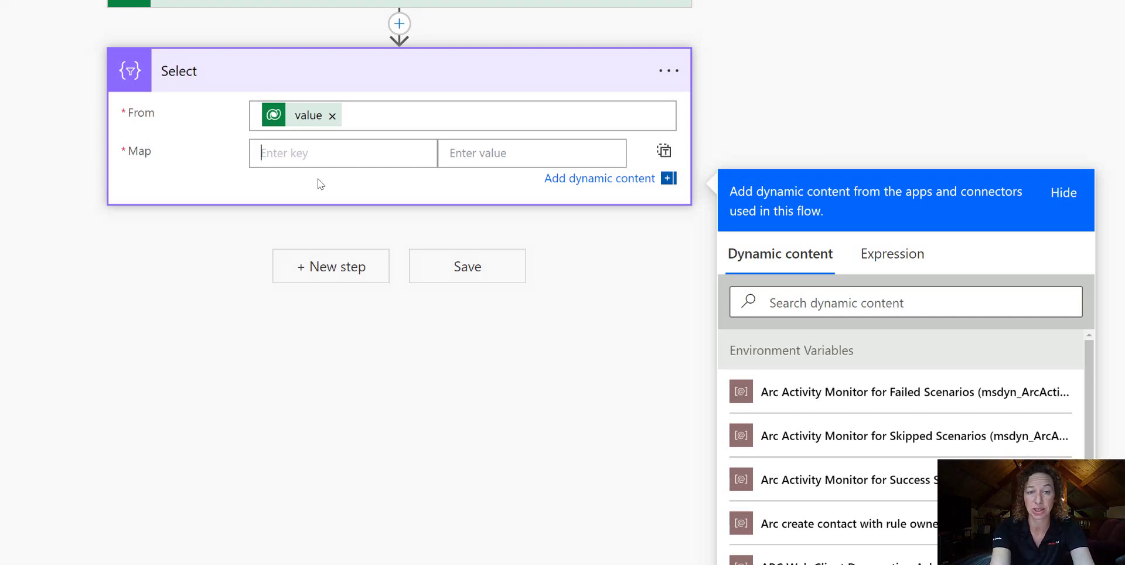
{"action": "type", "text": "sunb"}
{"action": "key", "text": "BackSpace"}
{"action": "key", "text": "BackSpace"}
{"action": "key", "text": "BackSpace"}
{"action": "key", "text": "BackSpace"}
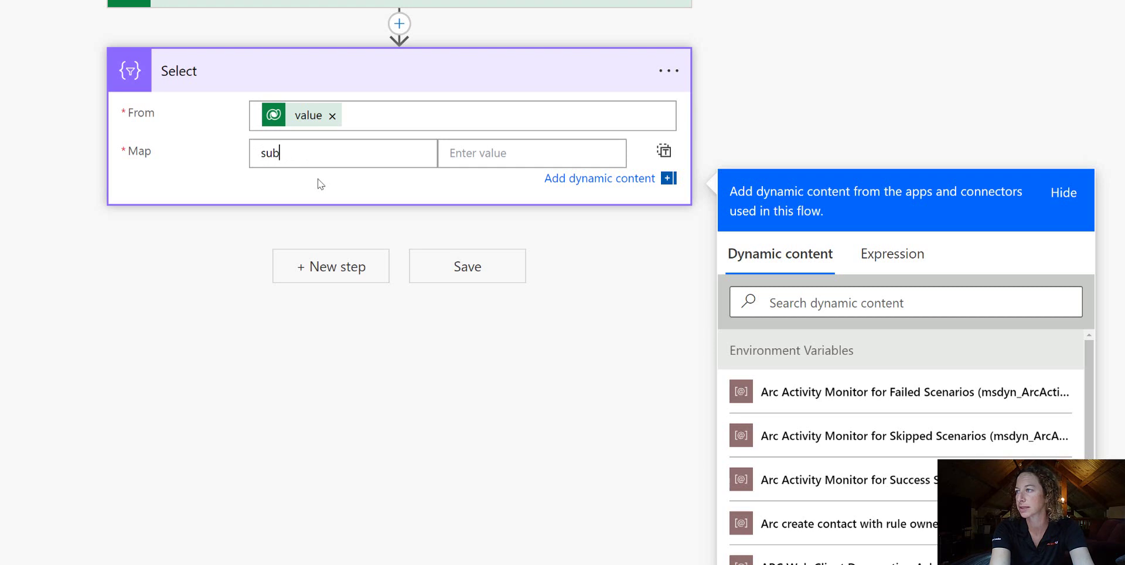
{"action": "type", "text": "Subject"}
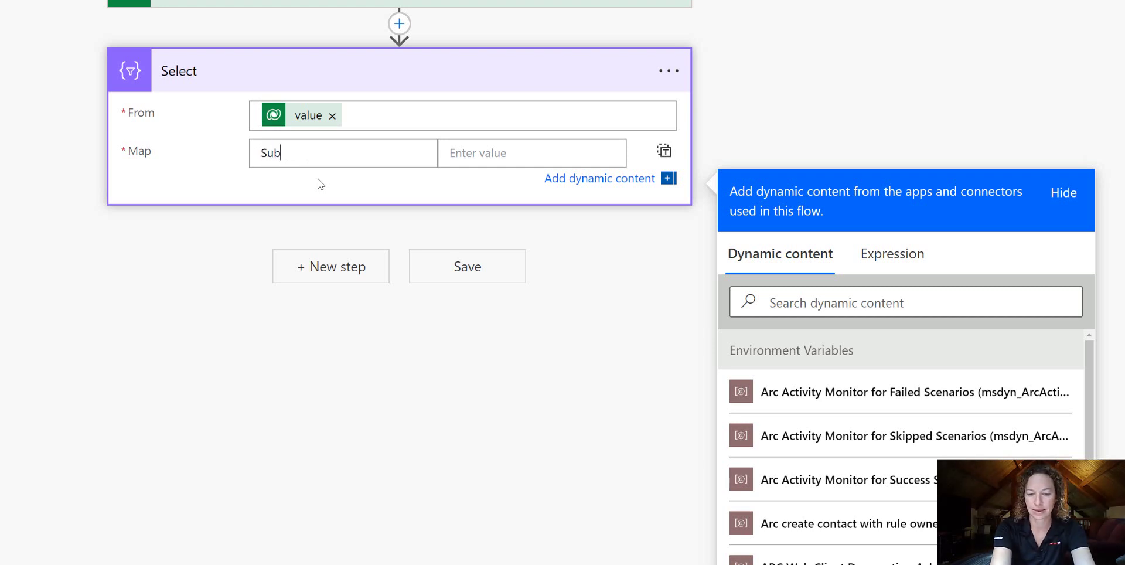
{"action": "left_click", "coordinate": [451, 153]}
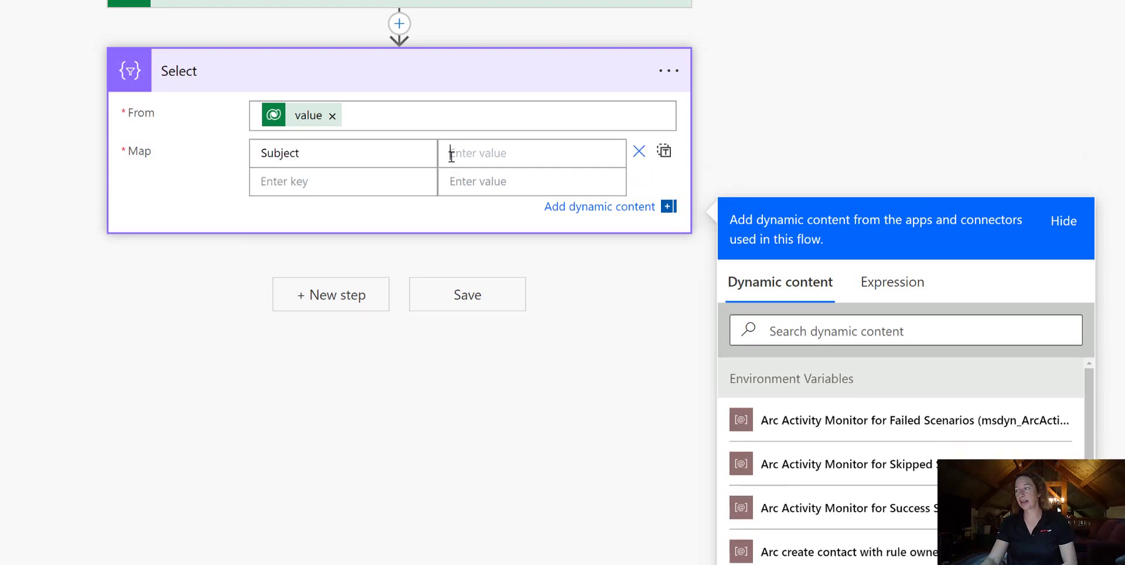
{"action": "scroll", "coordinate": [819, 401], "scroll_direction": "down", "scroll_amount": 15}
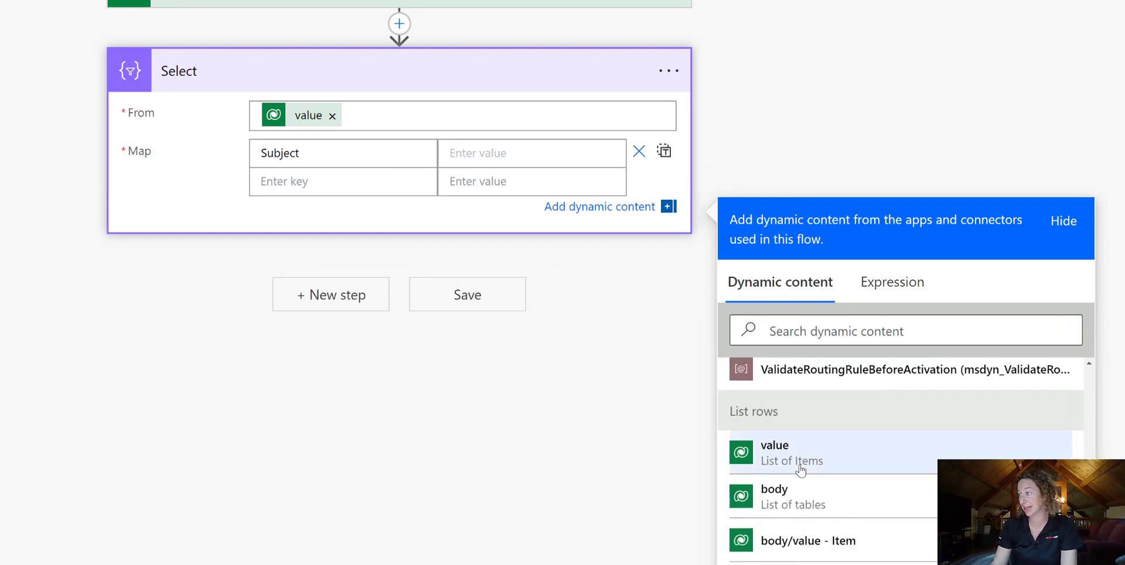
{"action": "scroll", "coordinate": [800, 468], "scroll_direction": "down", "scroll_amount": 2}
{"action": "left_click", "coordinate": [794, 549]}
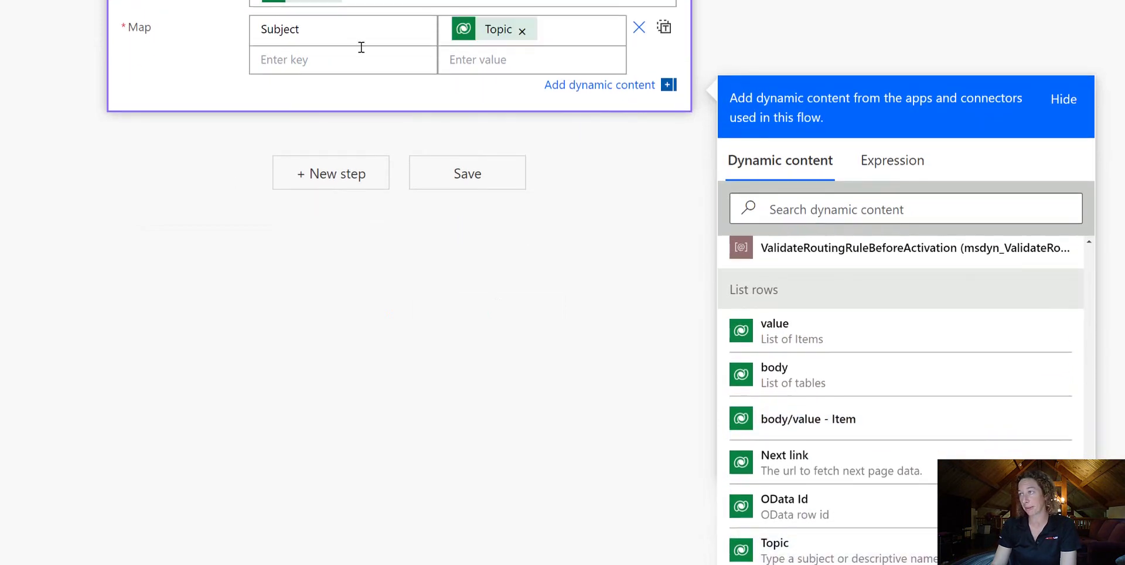
Add an Actual Revenue key mapped to the opportunity's Actual Revenue and save the flow
{"action": "left_click", "coordinate": [330, 61]}
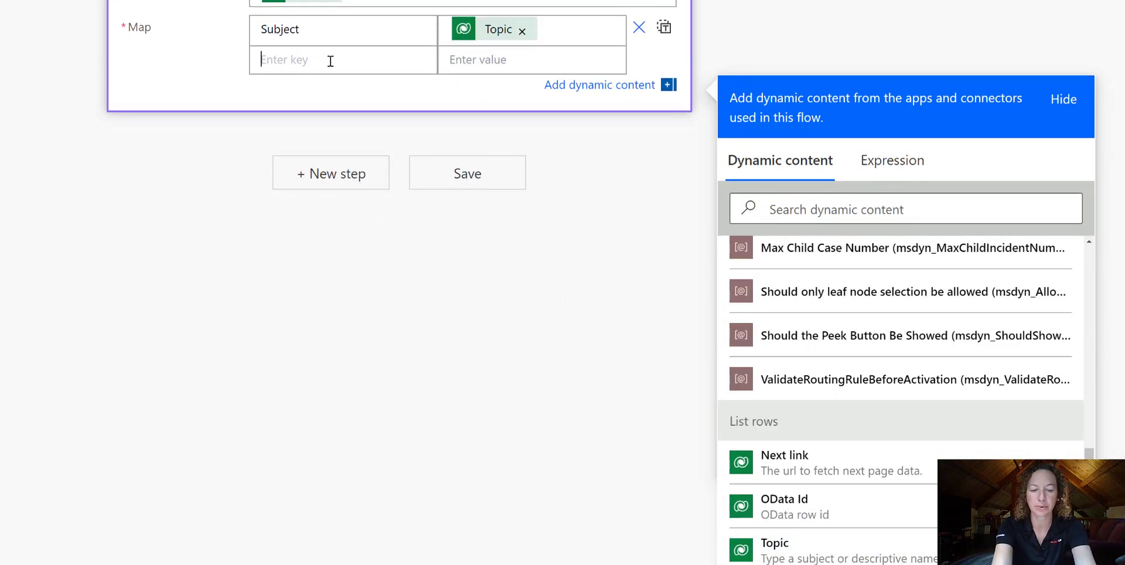
{"action": "type", "text": "Actual Rev"}
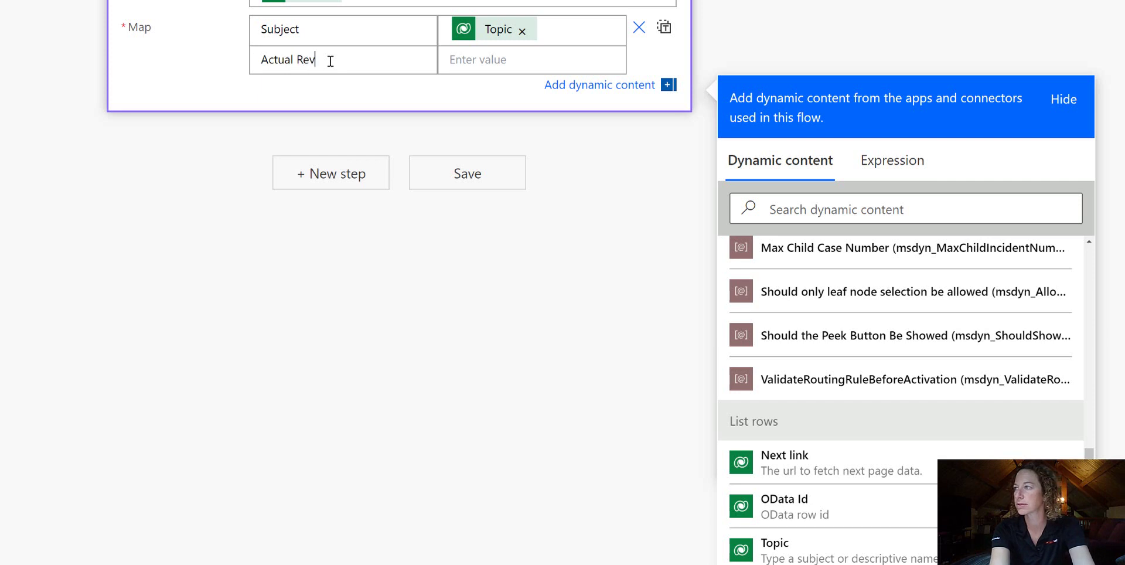
{"action": "type", "text": "enue"}
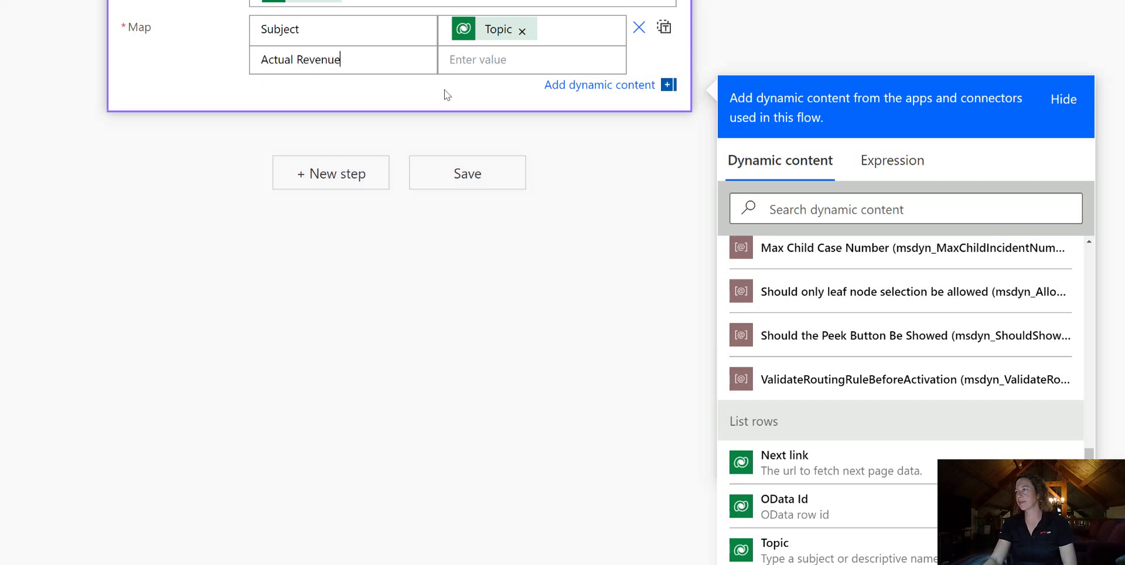
{"action": "left_click", "coordinate": [482, 59]}
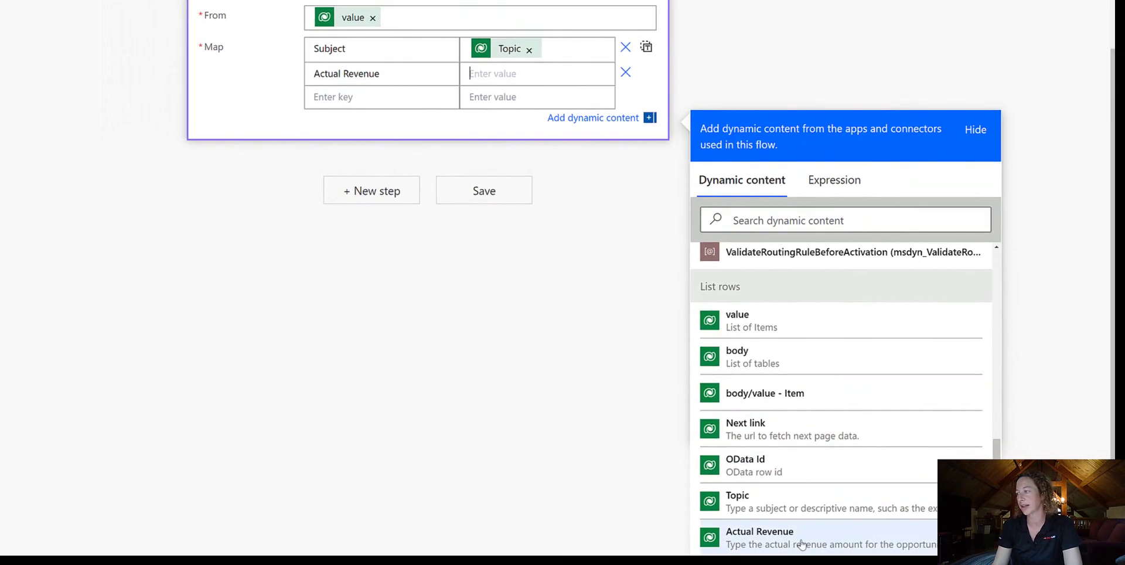
{"action": "left_click", "coordinate": [738, 538]}
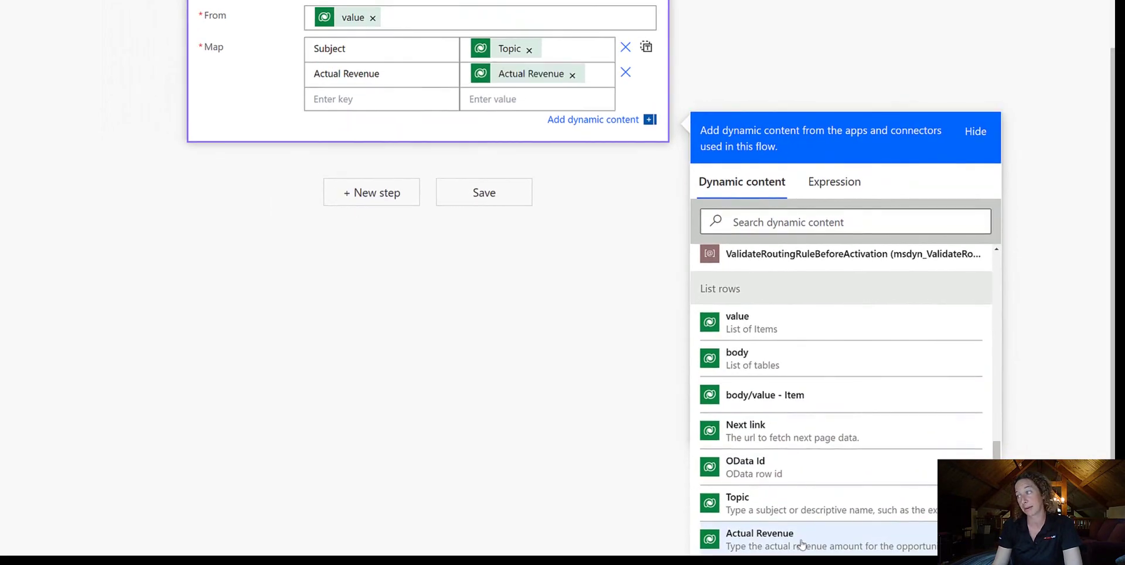
{"action": "left_click", "coordinate": [446, 187]}
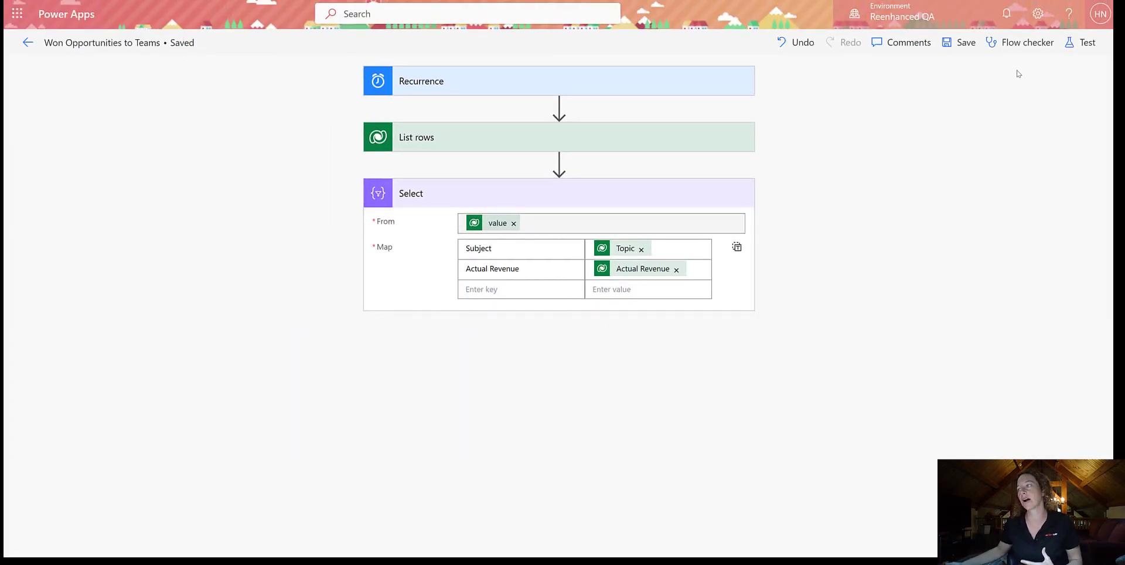
Run a manual test of the flow through to success
{"action": "left_click", "coordinate": [1090, 41]}
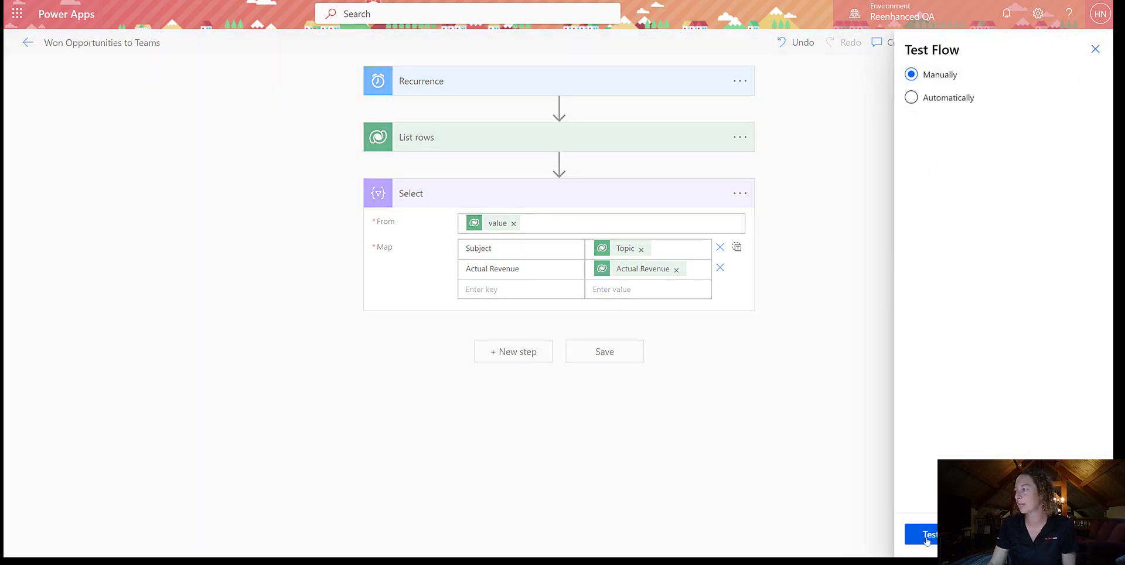
{"action": "left_click", "coordinate": [920, 533]}
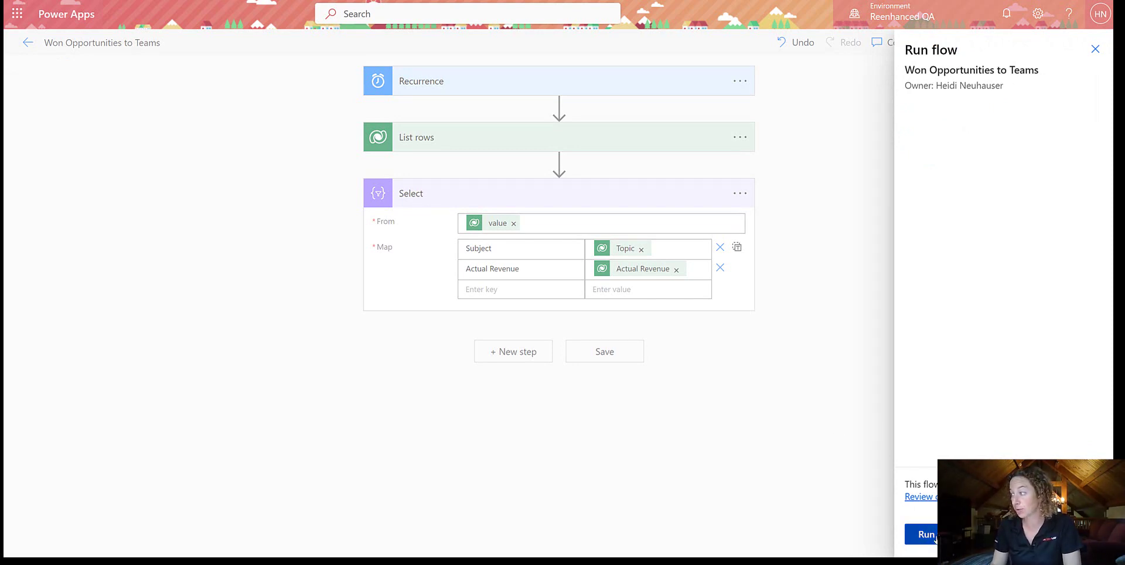
{"action": "left_click", "coordinate": [919, 534]}
{"action": "left_click", "coordinate": [920, 533]}
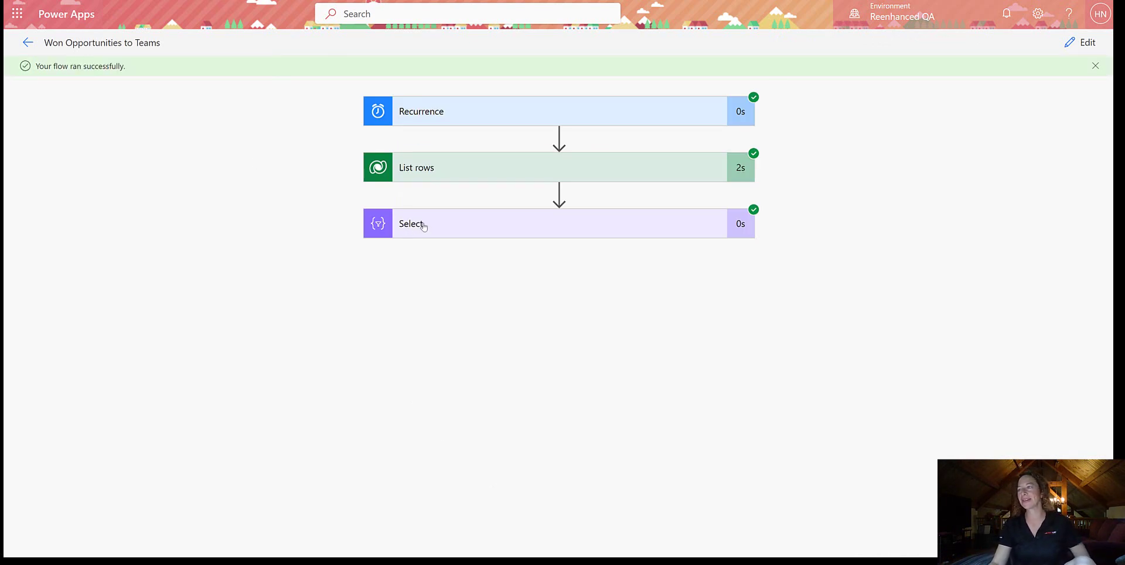
Review the Select output's Subject and Actual Revenue records, including Sushi's School, then resume editing
{"action": "left_click", "coordinate": [450, 214]}
{"action": "scroll", "coordinate": [607, 387], "scroll_direction": "down", "scroll_amount": 4}
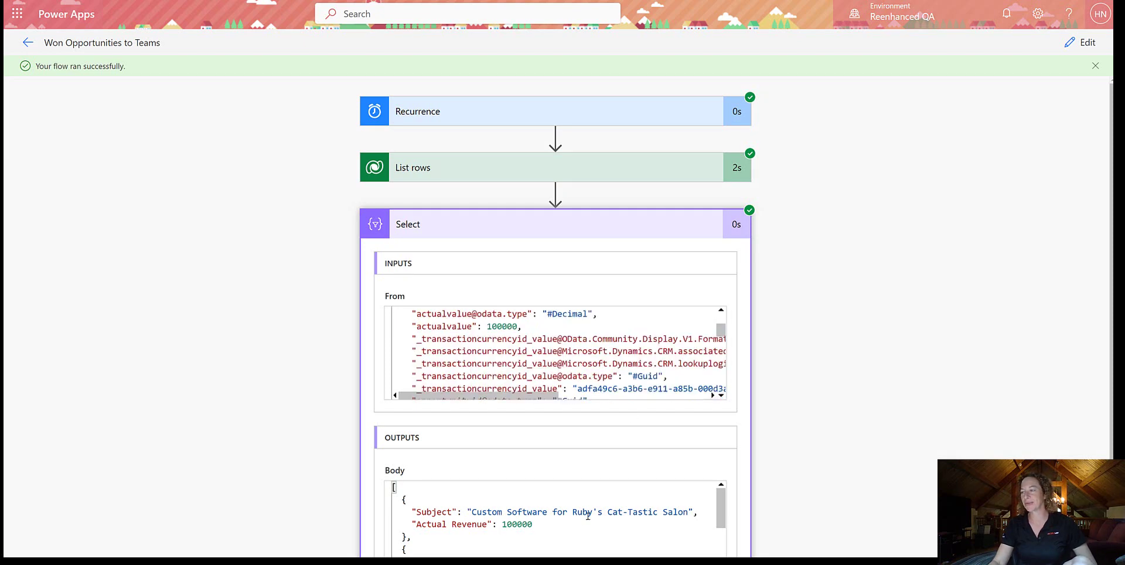
{"action": "scroll", "coordinate": [508, 486], "scroll_direction": "down", "scroll_amount": 2}
{"action": "scroll", "coordinate": [510, 485], "scroll_direction": "up", "scroll_amount": 2}
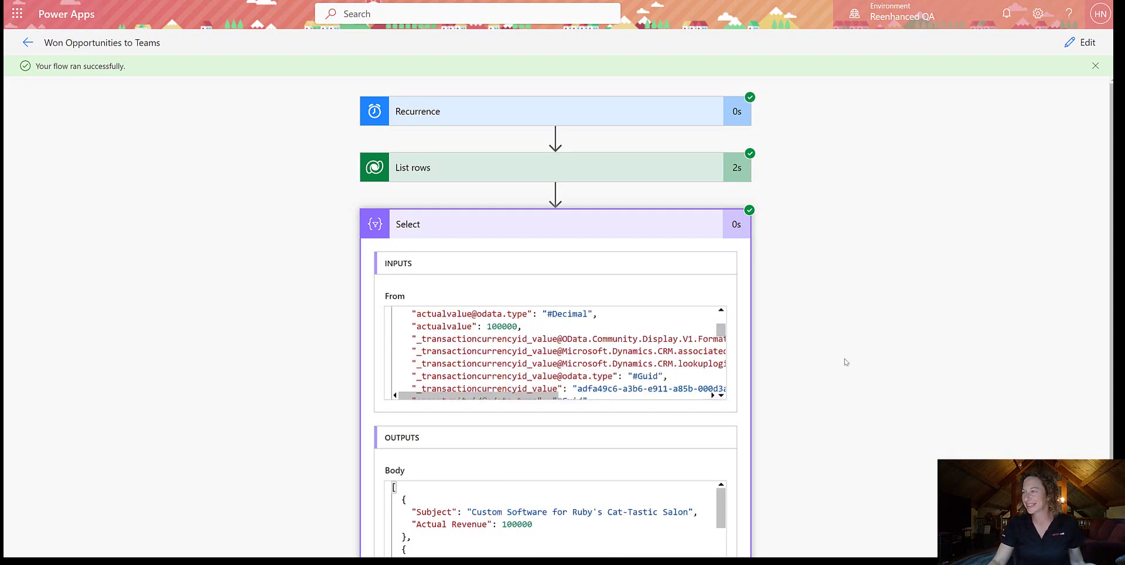
{"action": "scroll", "coordinate": [707, 415], "scroll_direction": "down", "scroll_amount": 2}
{"action": "scroll", "coordinate": [461, 409], "scroll_direction": "down", "scroll_amount": 2}
{"action": "left_click", "coordinate": [462, 430]}
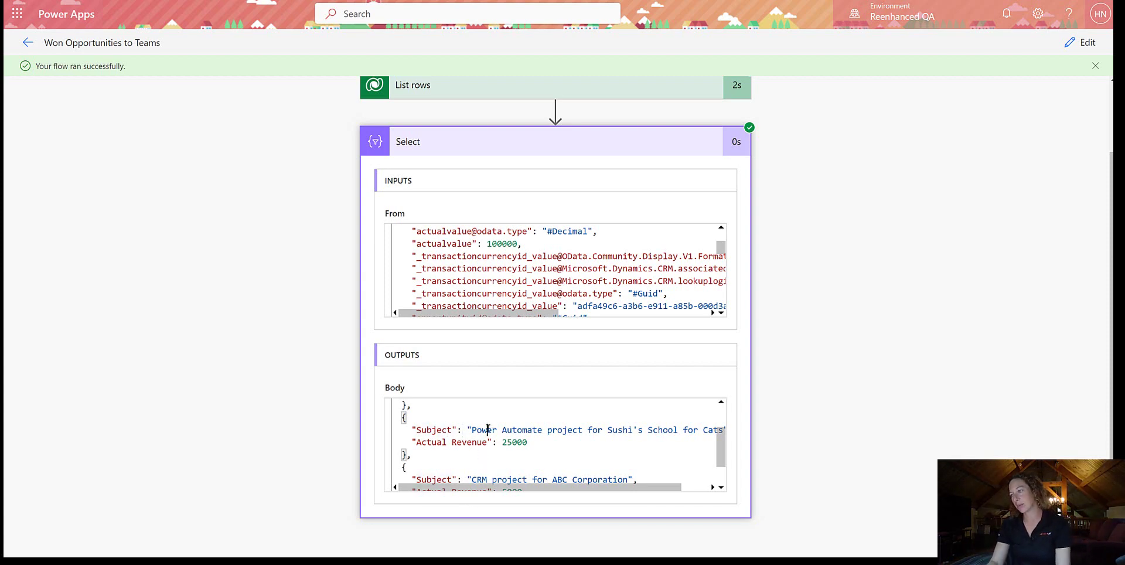
{"action": "left_click", "coordinate": [487, 430]}
{"action": "scroll", "coordinate": [529, 465], "scroll_direction": "down", "scroll_amount": 2}
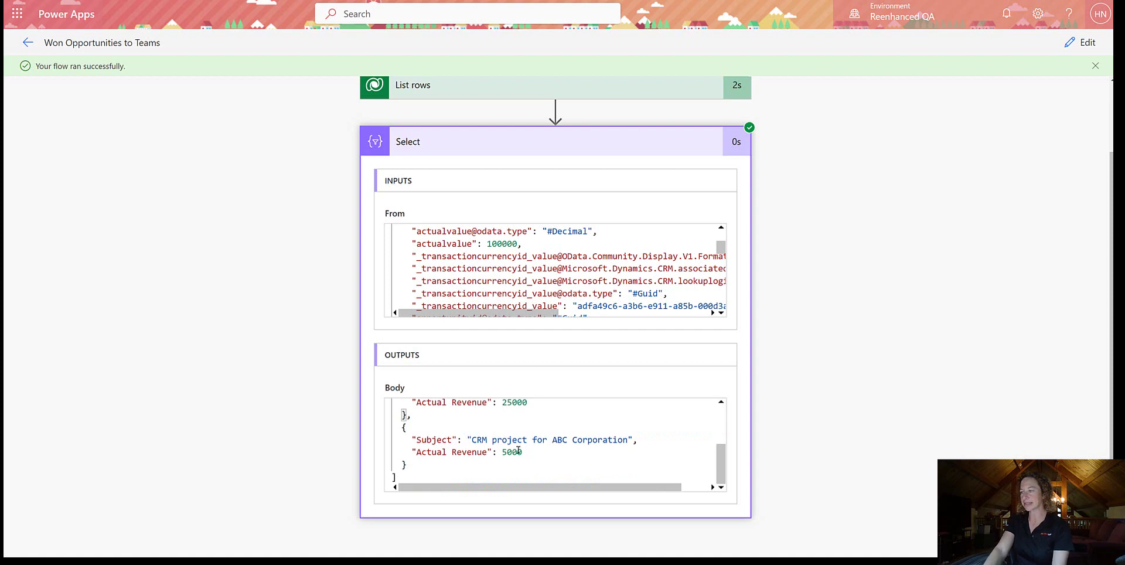
{"action": "scroll", "coordinate": [518, 450], "scroll_direction": "up", "scroll_amount": 3}
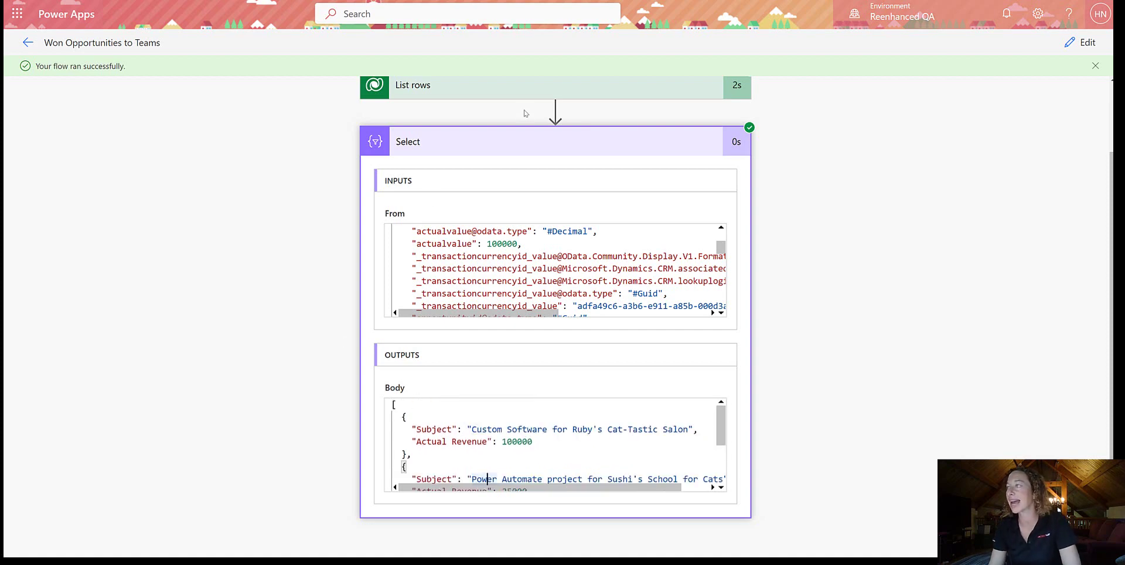
{"action": "left_click", "coordinate": [1081, 42]}
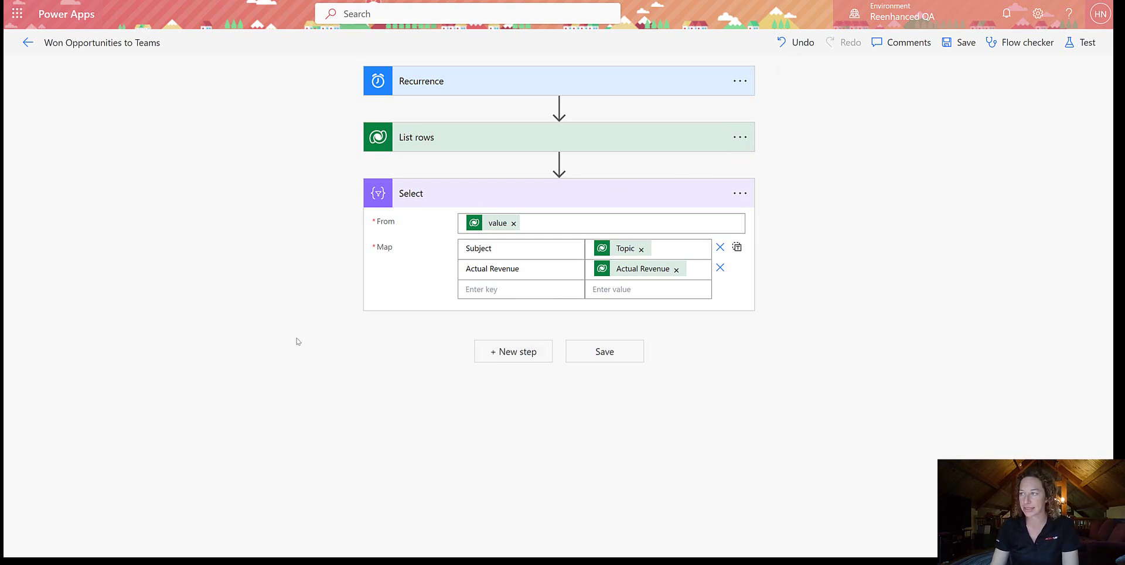
Add a built-in Data Operation Create HTML table step after Select
{"action": "left_click", "coordinate": [516, 354]}
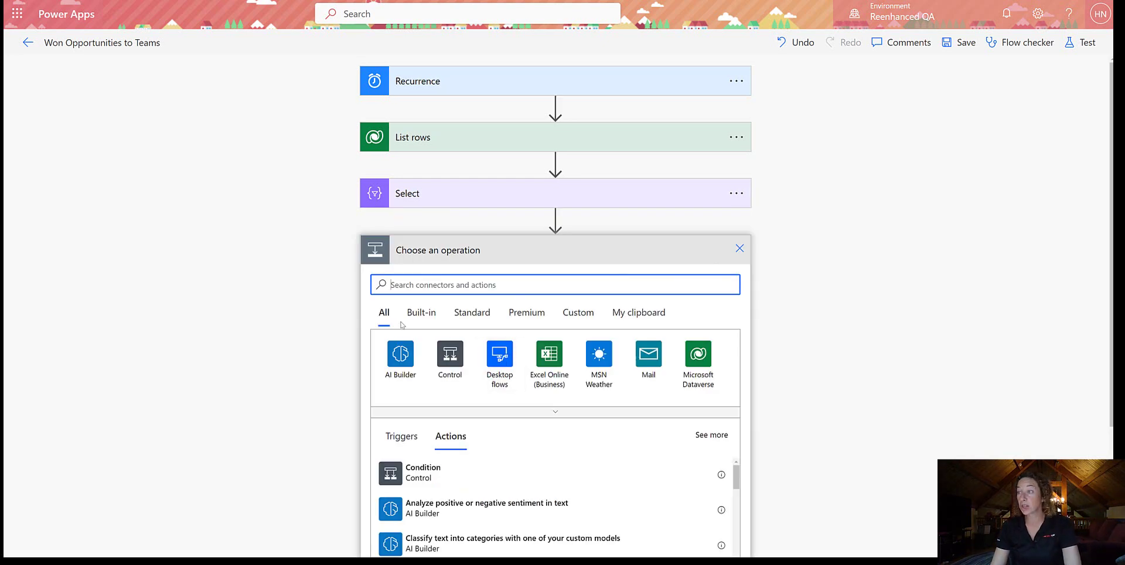
{"action": "left_click", "coordinate": [421, 312]}
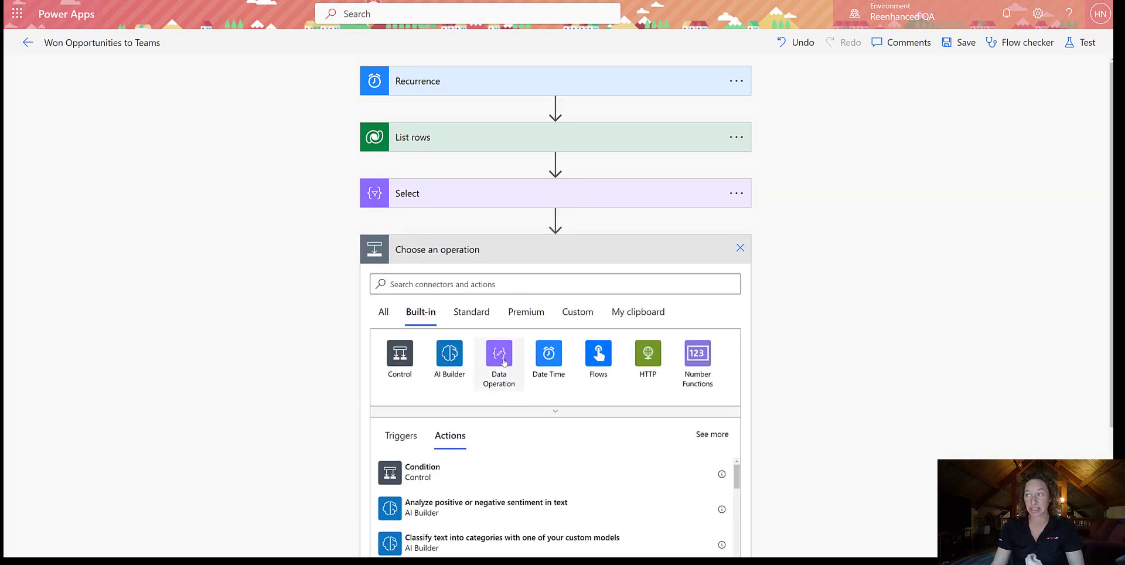
{"action": "left_click", "coordinate": [499, 353]}
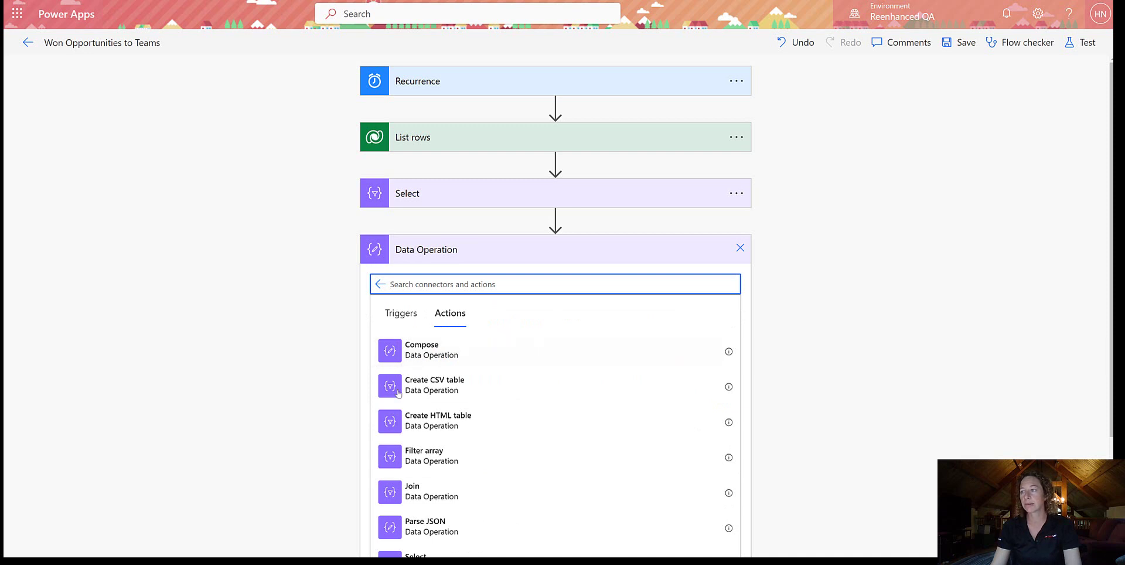
{"action": "left_click", "coordinate": [436, 417]}
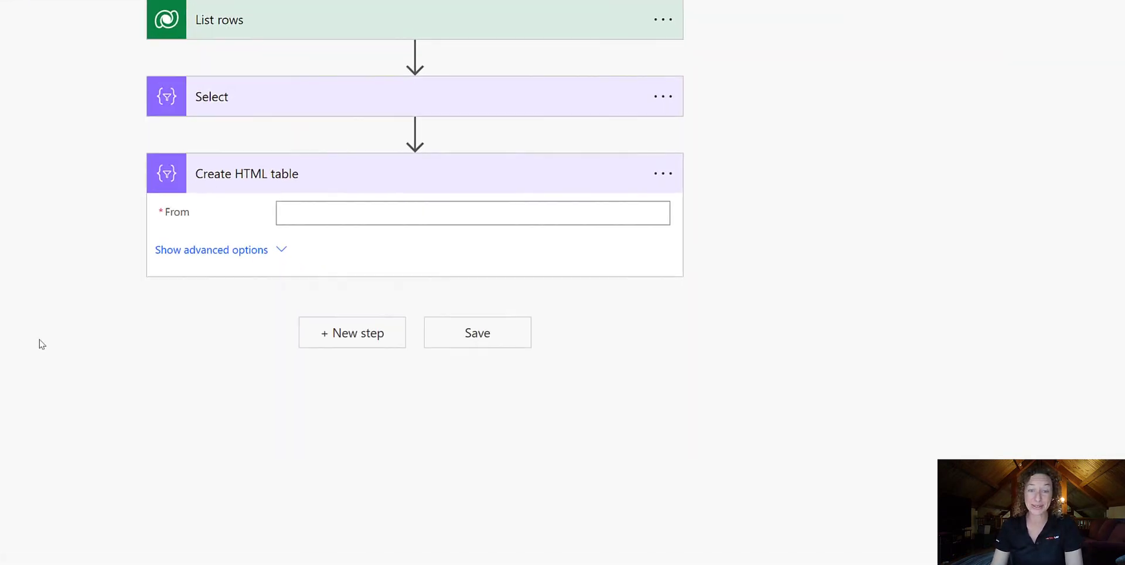
Build the table from Select's Output with Automatic columns and save the flow
{"action": "left_click", "coordinate": [385, 173]}
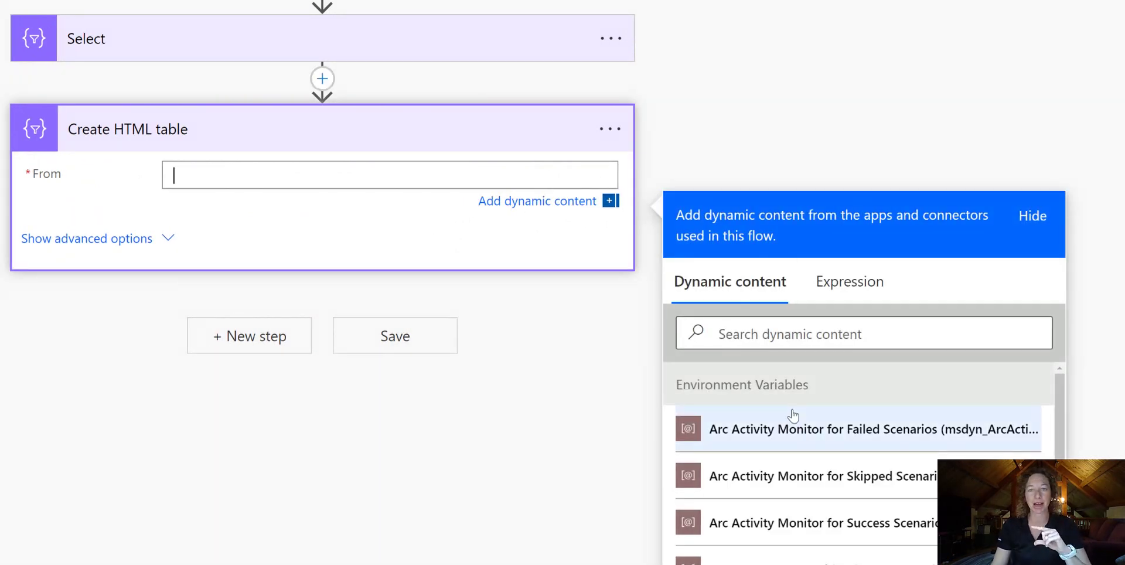
{"action": "scroll", "coordinate": [791, 445], "scroll_direction": "down", "scroll_amount": 10}
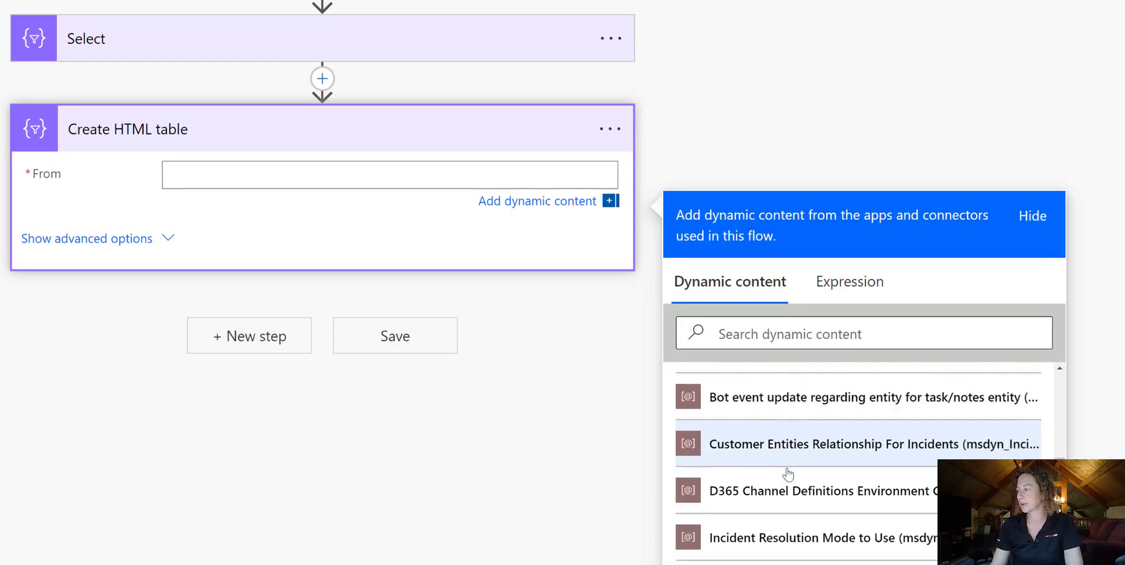
{"action": "scroll", "coordinate": [785, 475], "scroll_direction": "down", "scroll_amount": 2}
{"action": "left_click", "coordinate": [762, 475]}
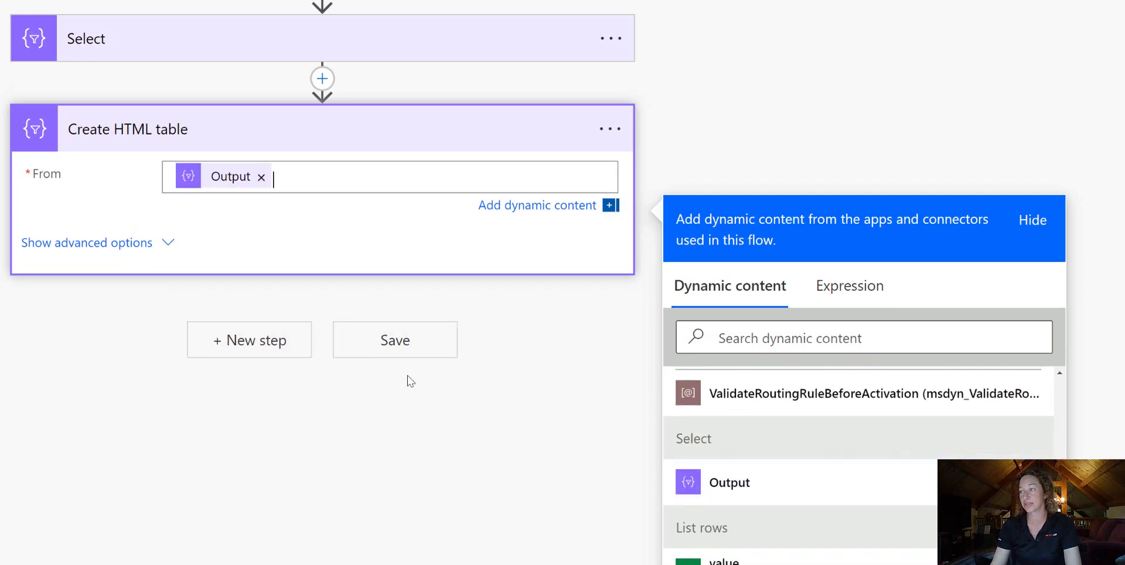
{"action": "left_click", "coordinate": [123, 246]}
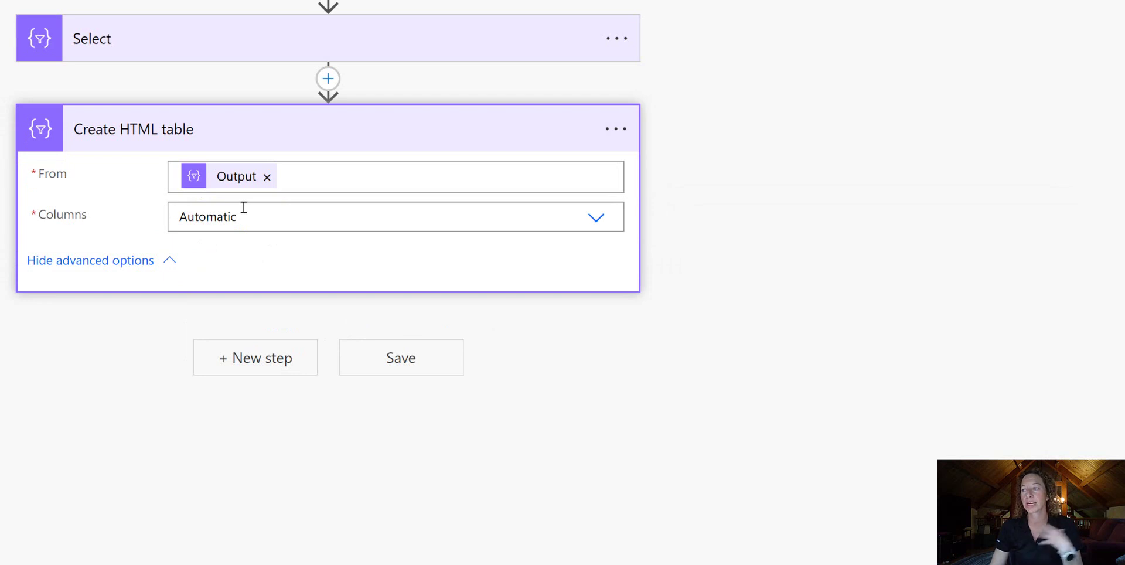
{"action": "left_click", "coordinate": [226, 38]}
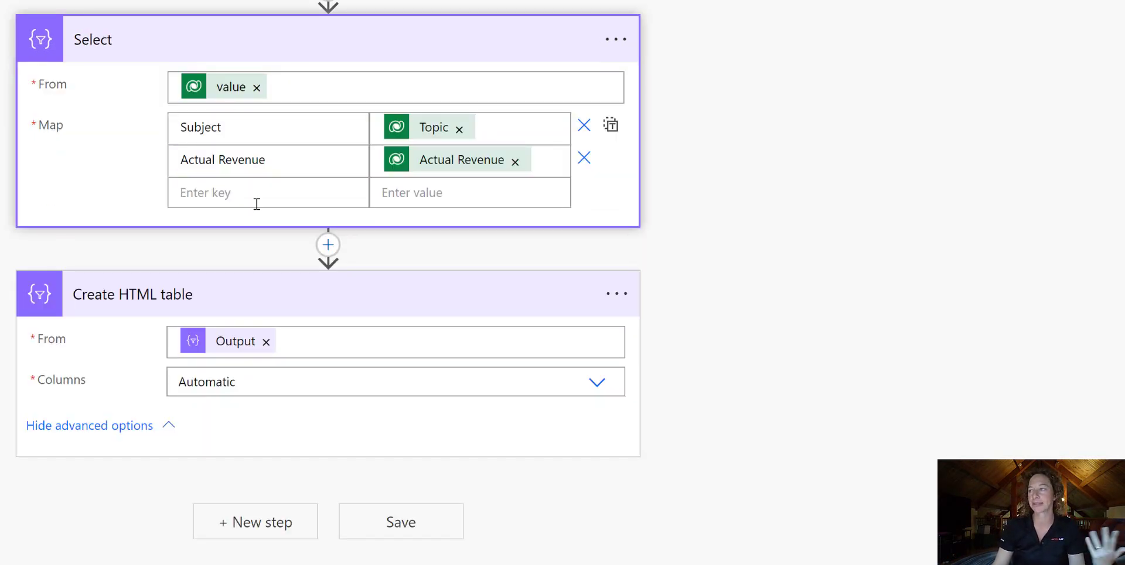
{"action": "left_click", "coordinate": [390, 521]}
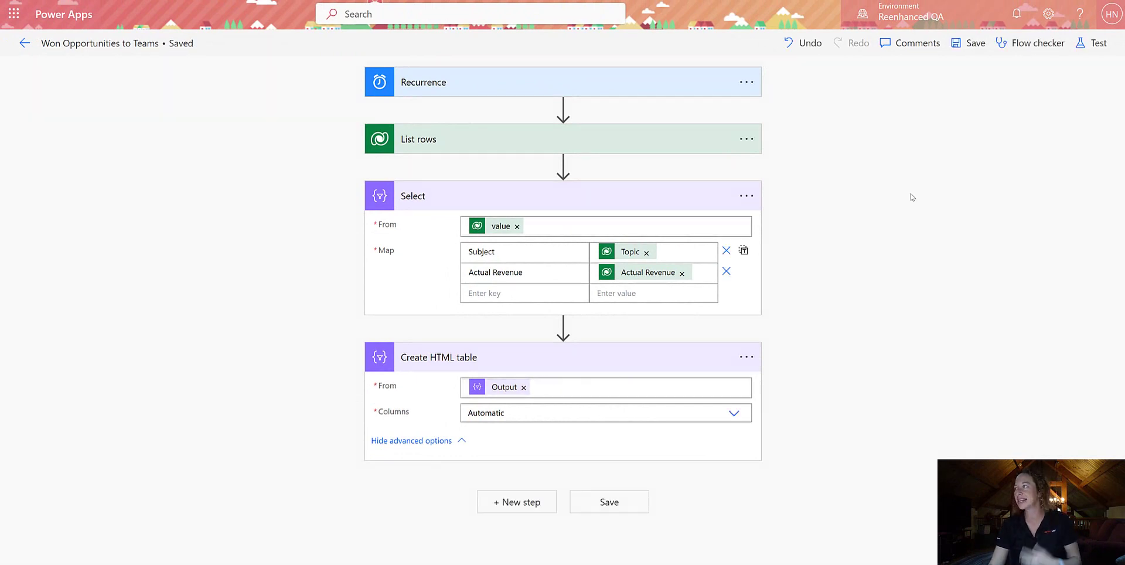
Test-run the flow manually and check Create HTML table lists three opportunities under Subject and Actual Revenue
{"action": "left_click", "coordinate": [1091, 42]}
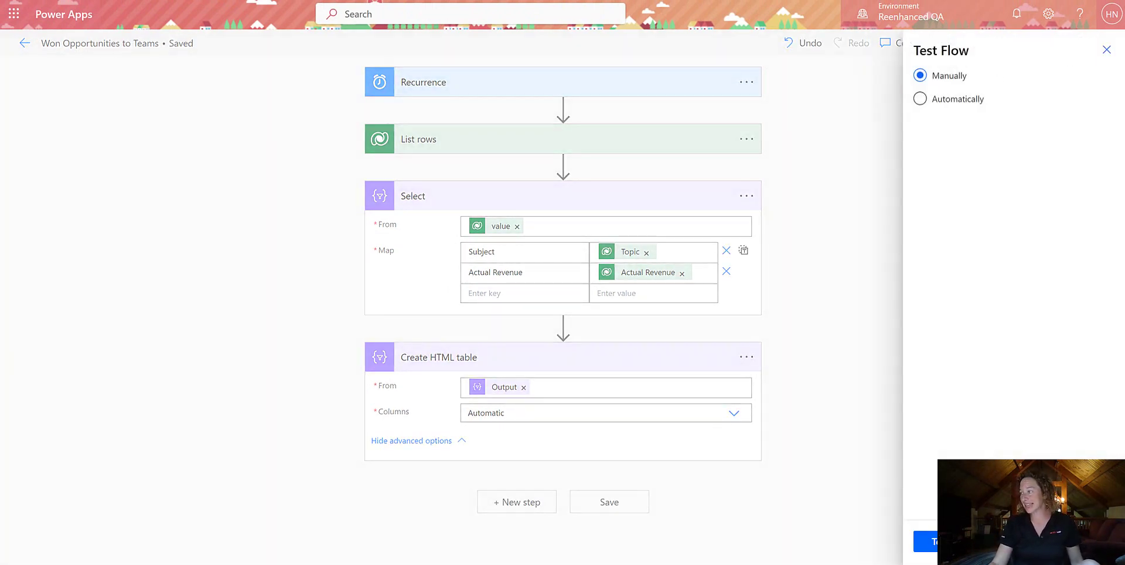
{"action": "left_click", "coordinate": [924, 540]}
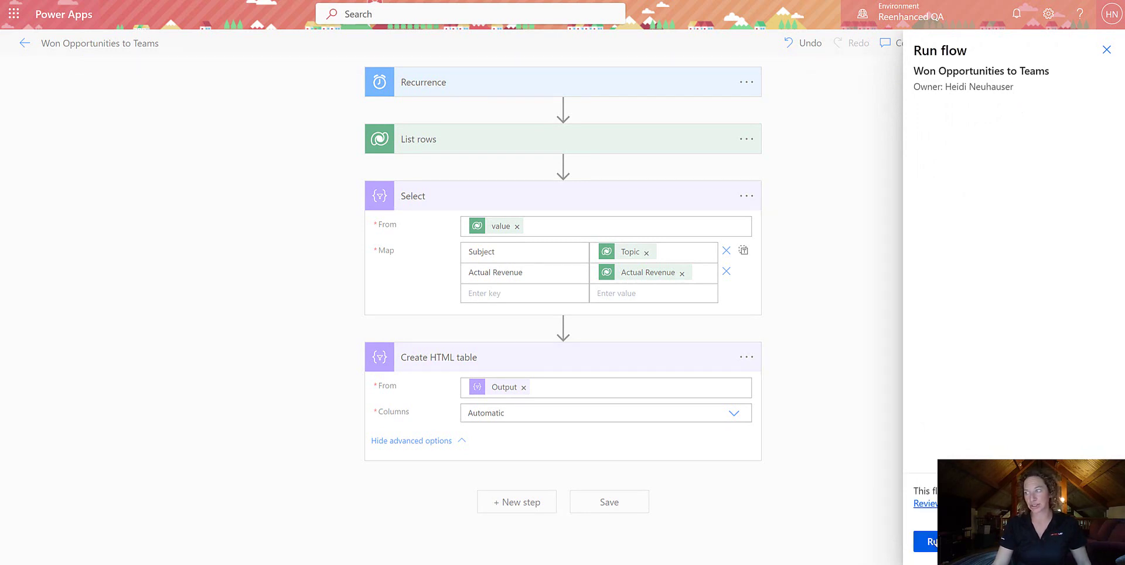
{"action": "left_click", "coordinate": [929, 541]}
{"action": "left_click", "coordinate": [928, 539]}
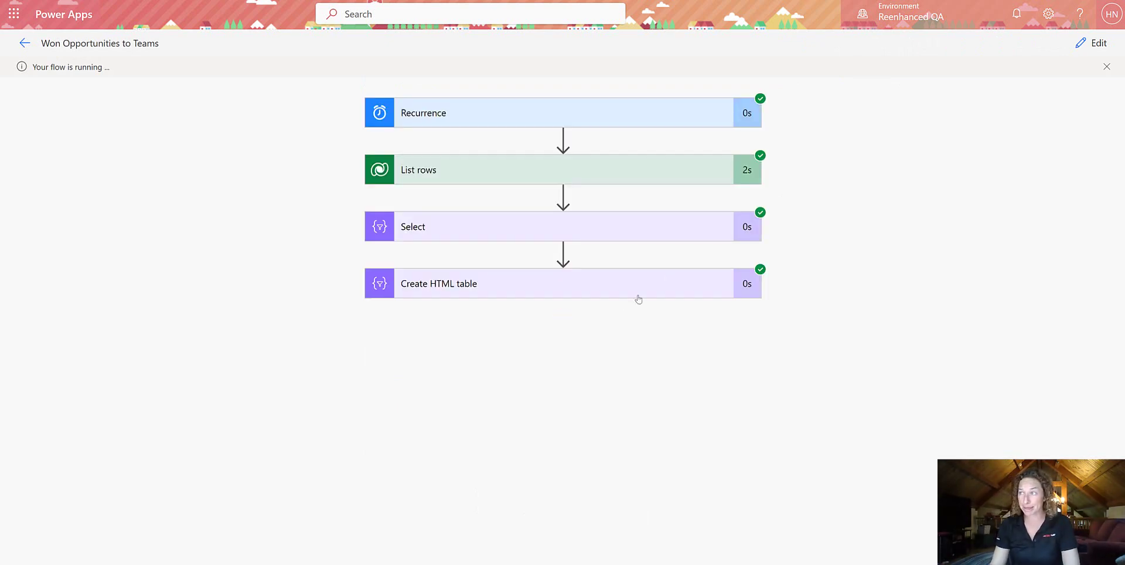
{"action": "left_click", "coordinate": [592, 293]}
{"action": "scroll", "coordinate": [424, 351], "scroll_direction": "down", "scroll_amount": 3}
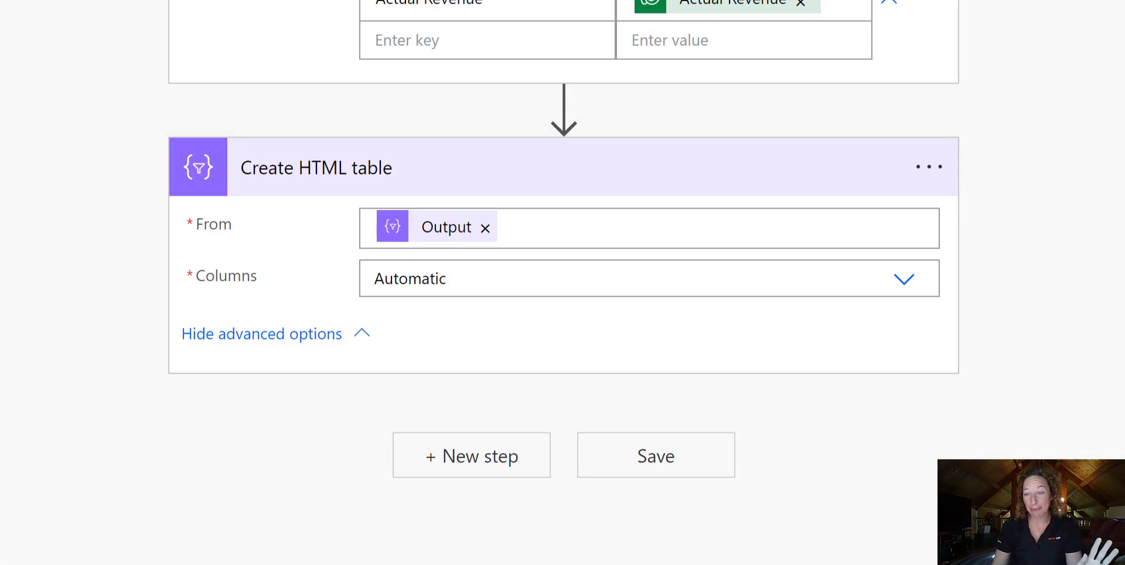
Add a Teams 'Post message in a chat or channel' step as Flow bot to Sales/General
{"action": "left_click", "coordinate": [501, 456]}
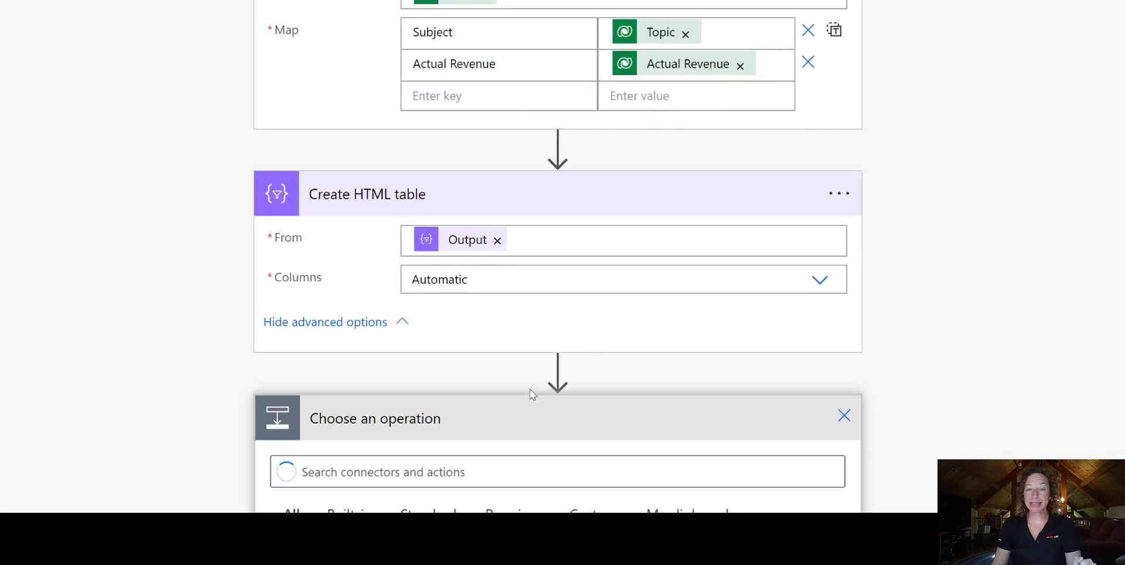
{"action": "type", "text": "post teams"}
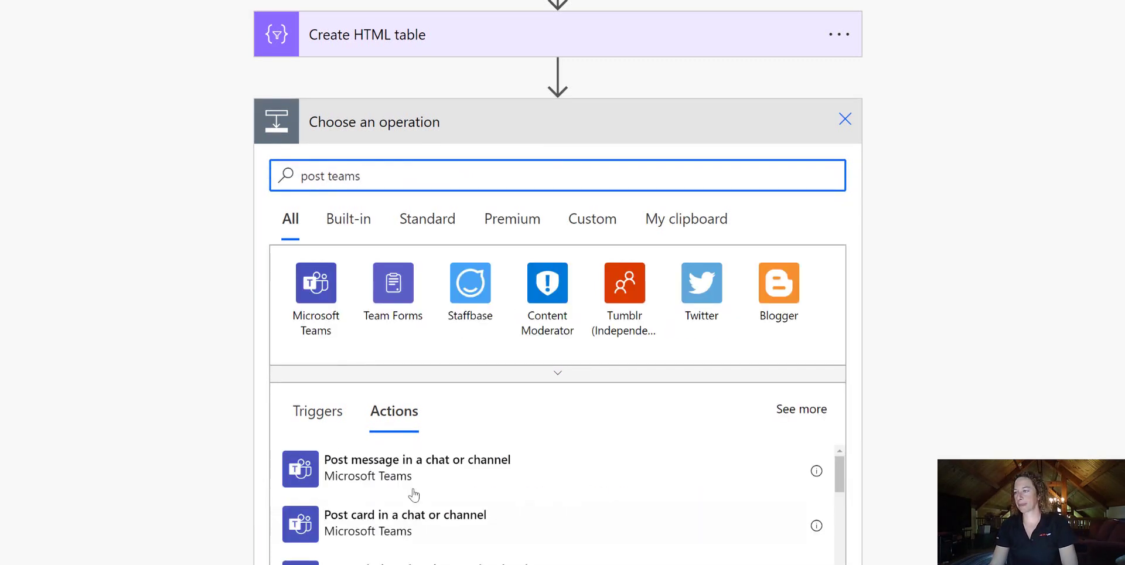
{"action": "left_click", "coordinate": [411, 484]}
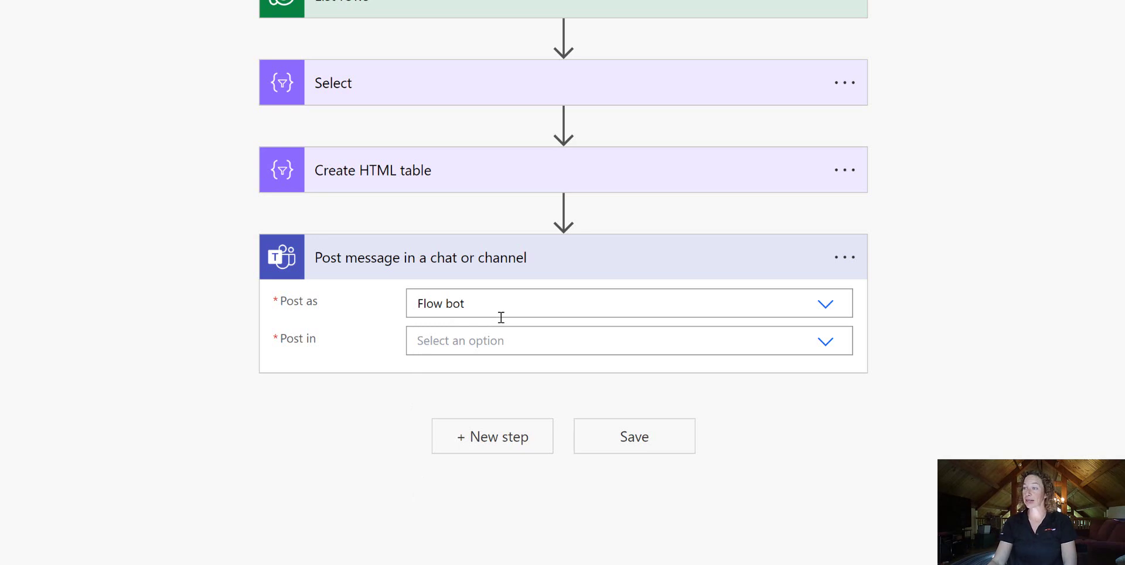
{"action": "left_click", "coordinate": [826, 303]}
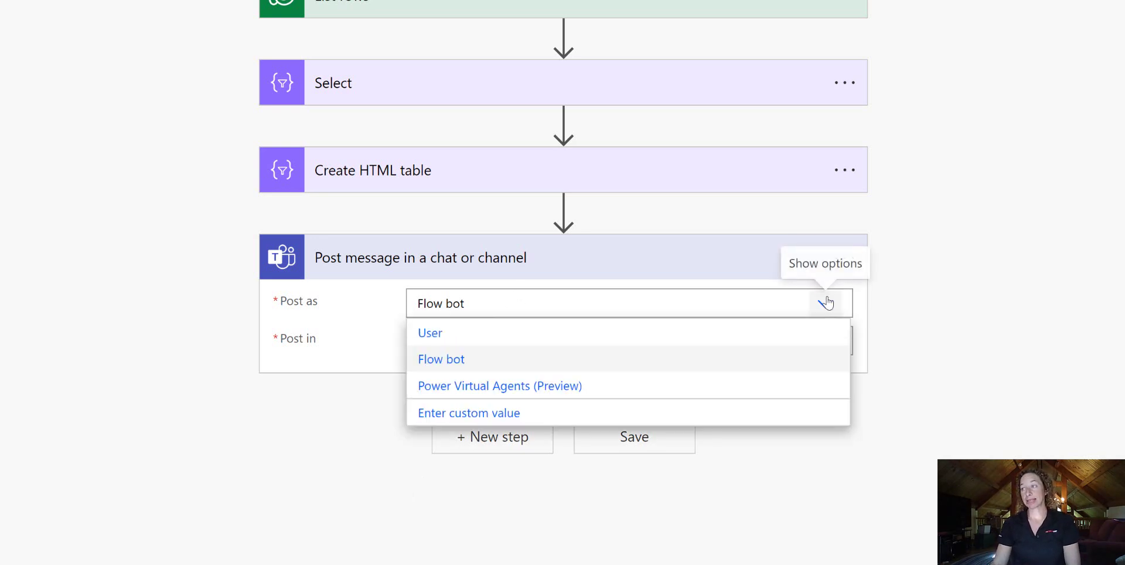
{"action": "left_click", "coordinate": [364, 321]}
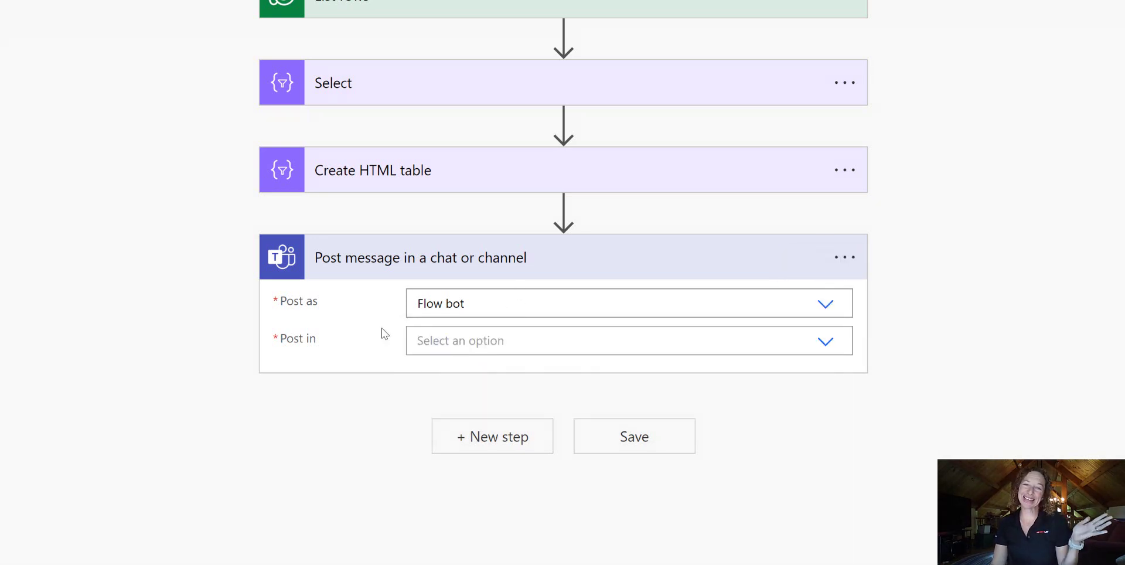
{"action": "left_click", "coordinate": [815, 341]}
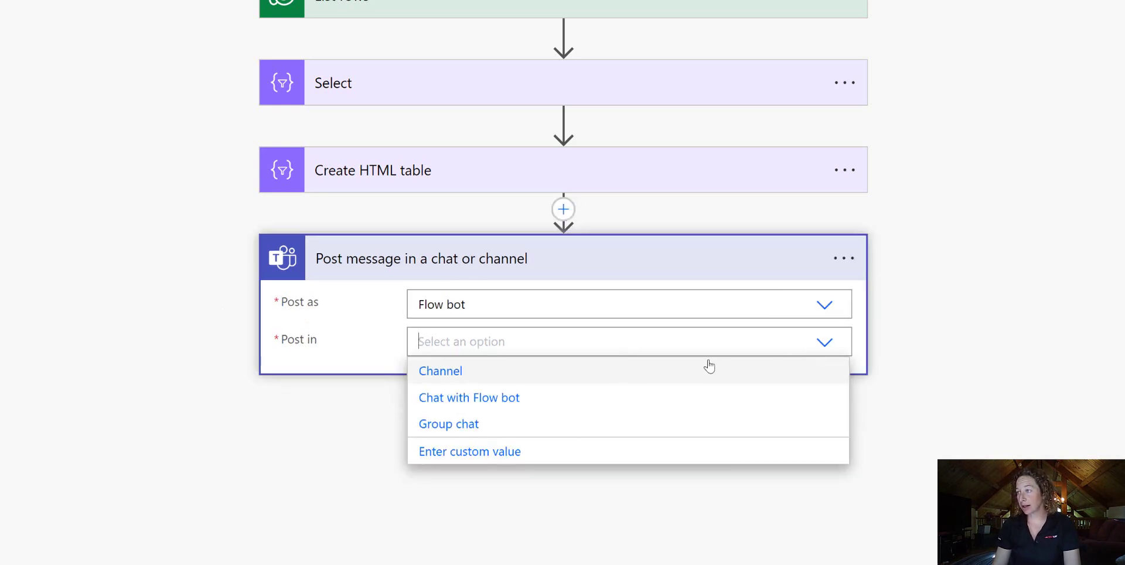
{"action": "left_click", "coordinate": [550, 378]}
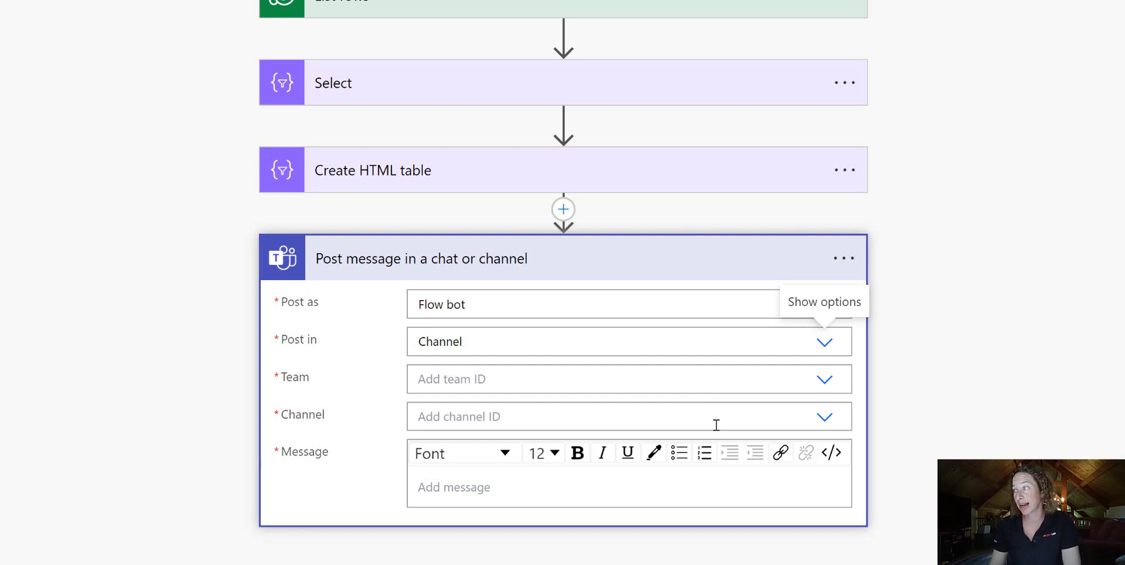
{"action": "left_click", "coordinate": [822, 387]}
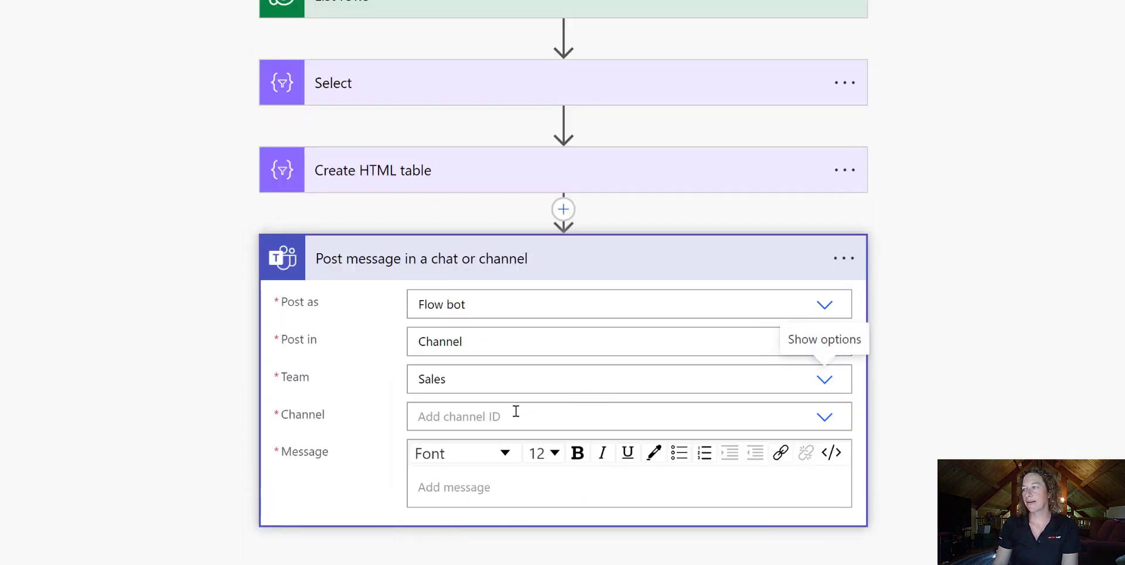
{"action": "left_click", "coordinate": [826, 417]}
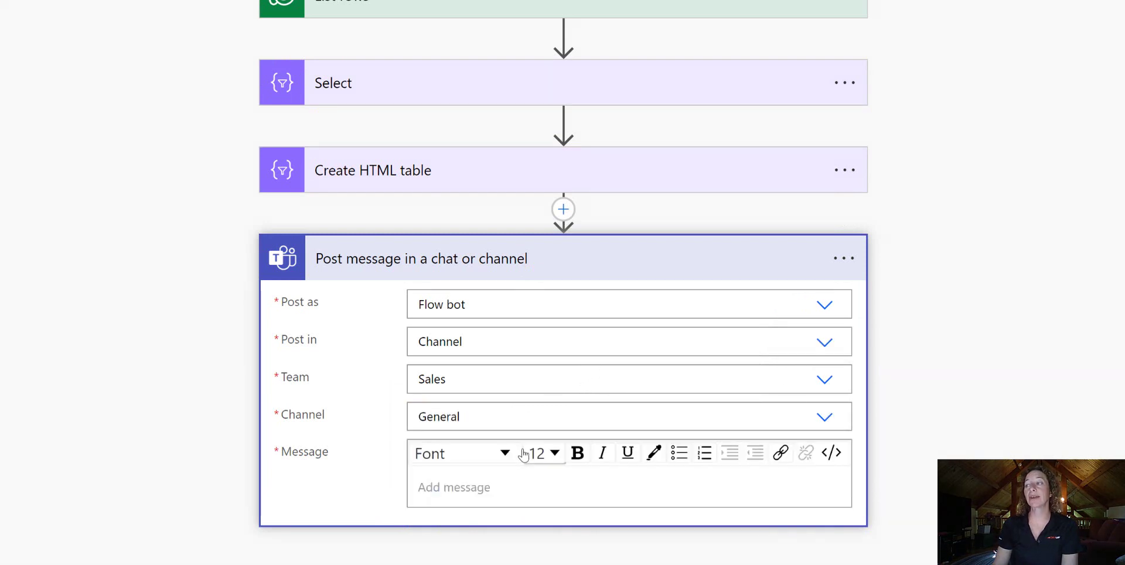
Write 'New Opportunities Won Today. GO TEAM!!' followed by the HTML table Output as the message
{"action": "left_click", "coordinate": [451, 479]}
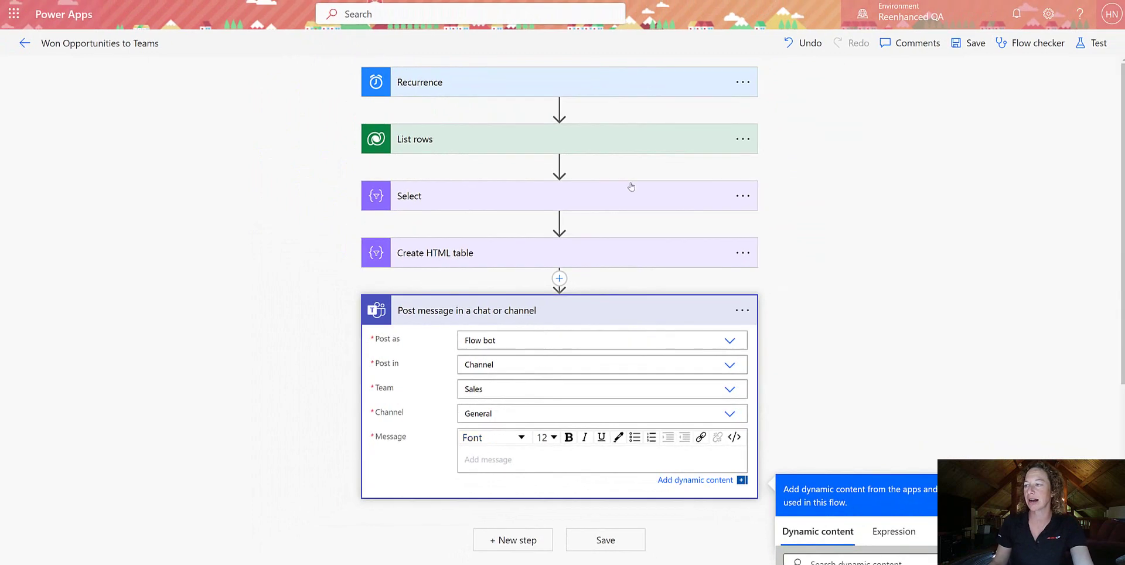
{"action": "scroll", "coordinate": [615, 516], "scroll_direction": "down", "scroll_amount": 2}
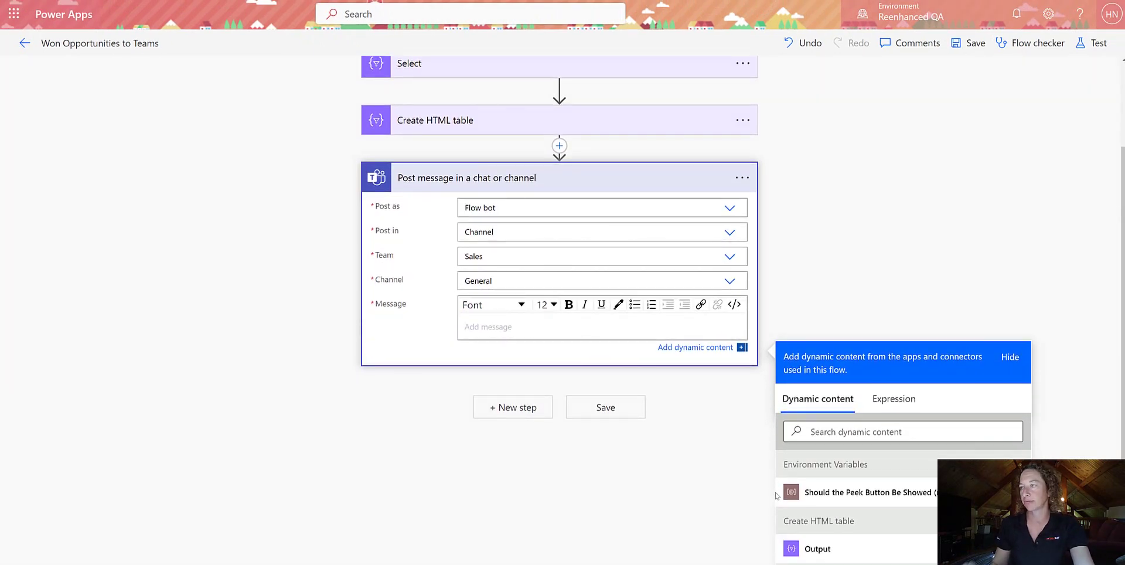
{"action": "type", "text": "New Oppor"}
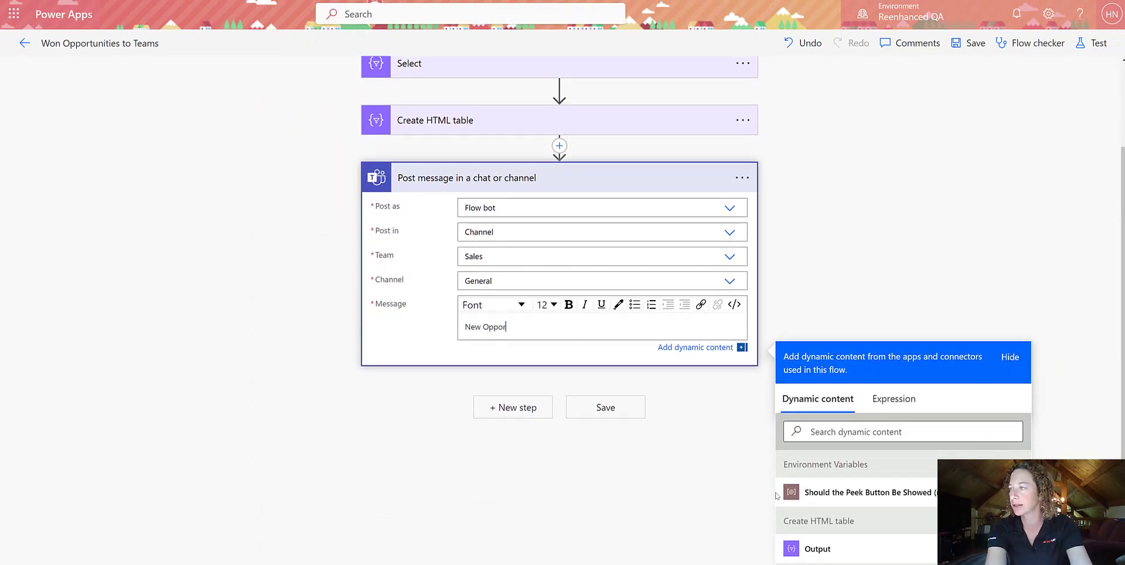
{"action": "type", "text": "tunities Won Today."}
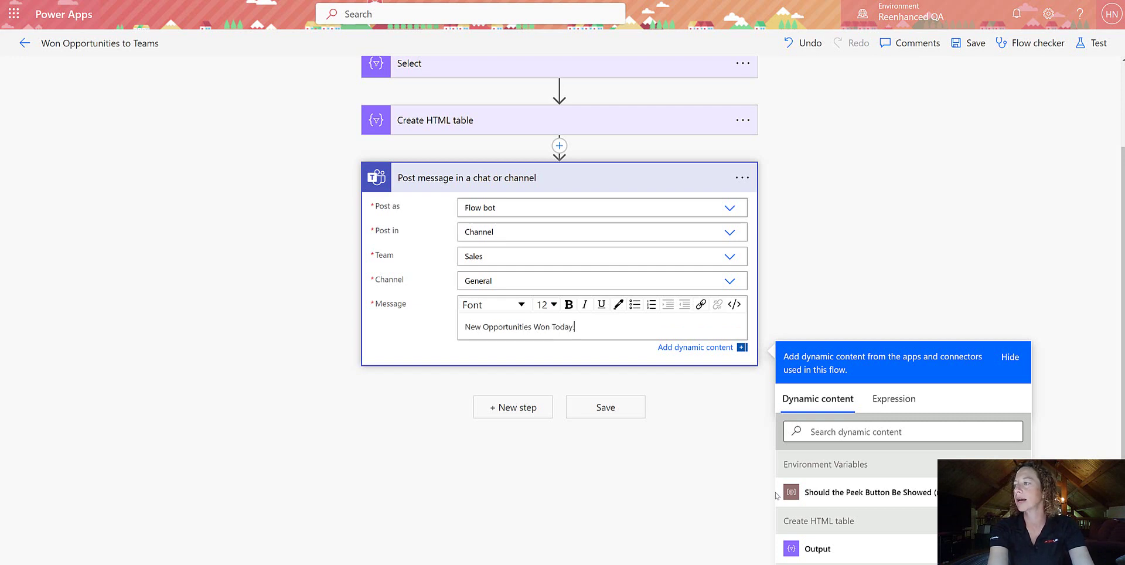
{"action": "type", "text": " GO TEAM!!"}
{"action": "key", "text": "Return"}
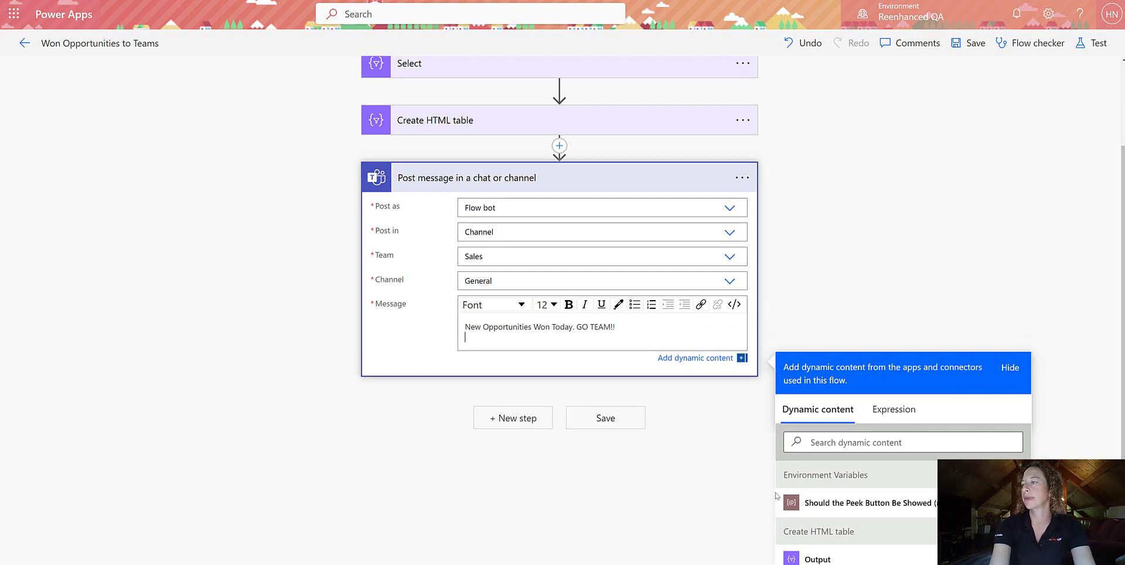
{"action": "scroll", "coordinate": [808, 492], "scroll_direction": "down", "scroll_amount": 2}
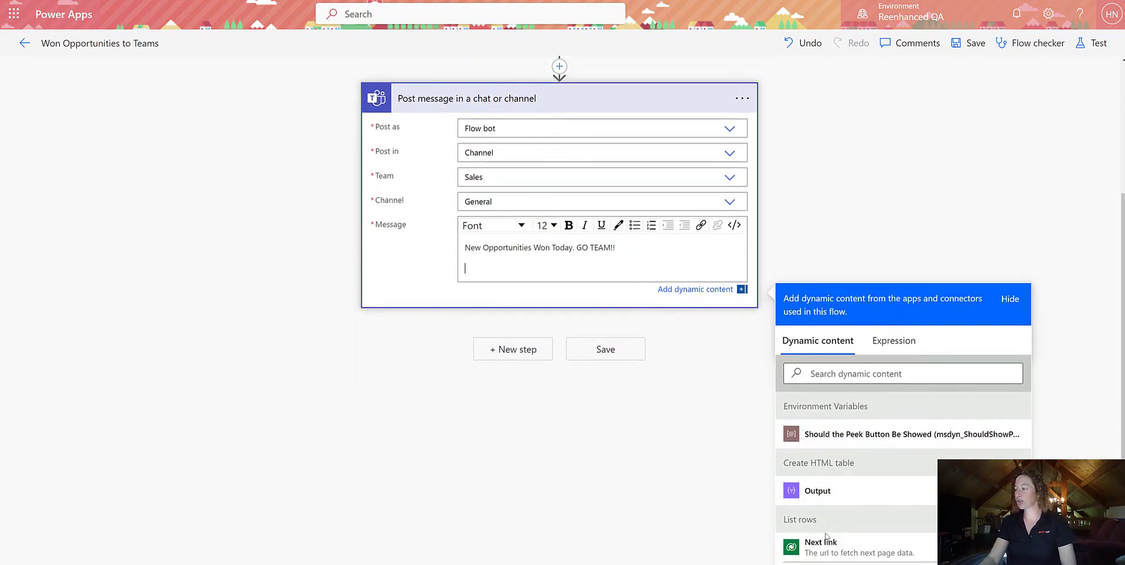
{"action": "left_click", "coordinate": [822, 489]}
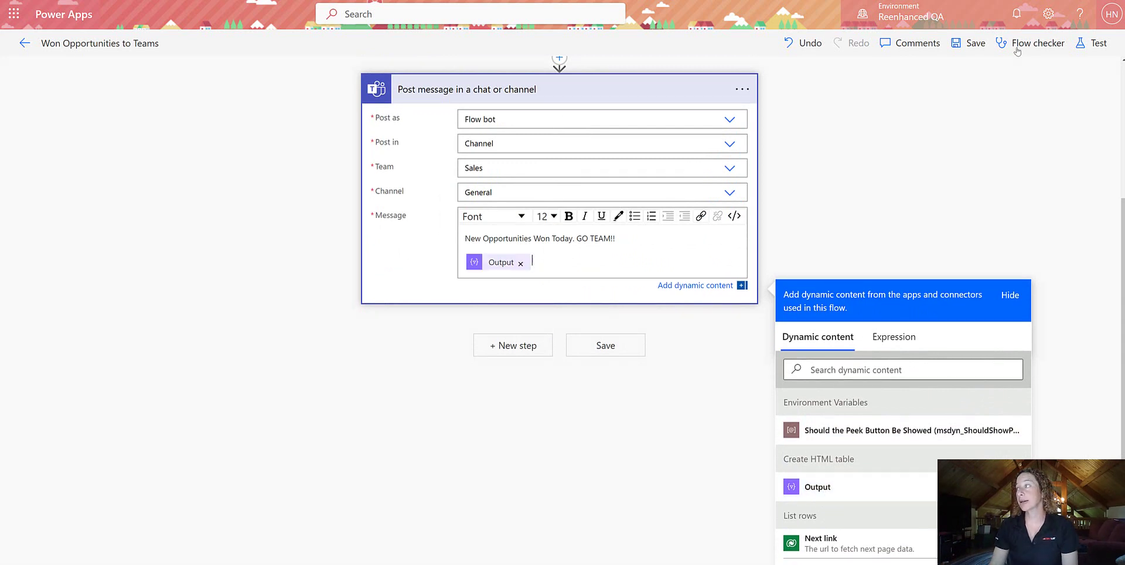
Save and rerun the five-step flow, then review the Teams post step's run details
{"action": "left_click", "coordinate": [969, 43]}
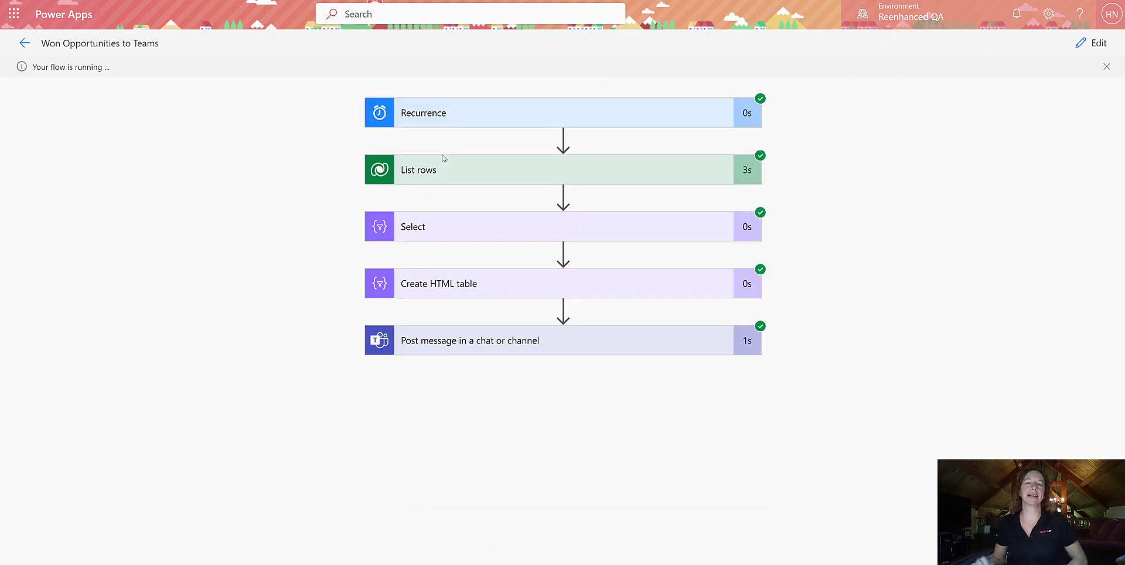
{"action": "left_click", "coordinate": [505, 346]}
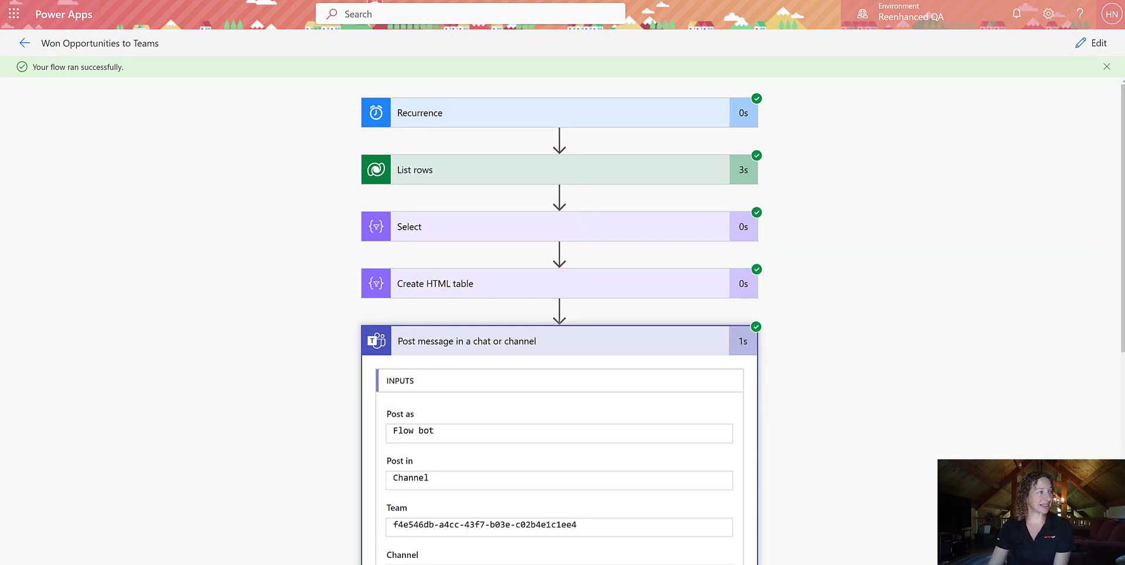
{"action": "scroll", "coordinate": [559, 322], "scroll_direction": "down", "scroll_amount": 6}
Check the 'New Opportunities Won Today. GO TEAM!!' table post in Teams' General channel
{"action": "key", "text": "alt+Tab"}
{"action": "left_click_drag", "start_coordinate": [447, 65], "coordinate": [471, 69]}
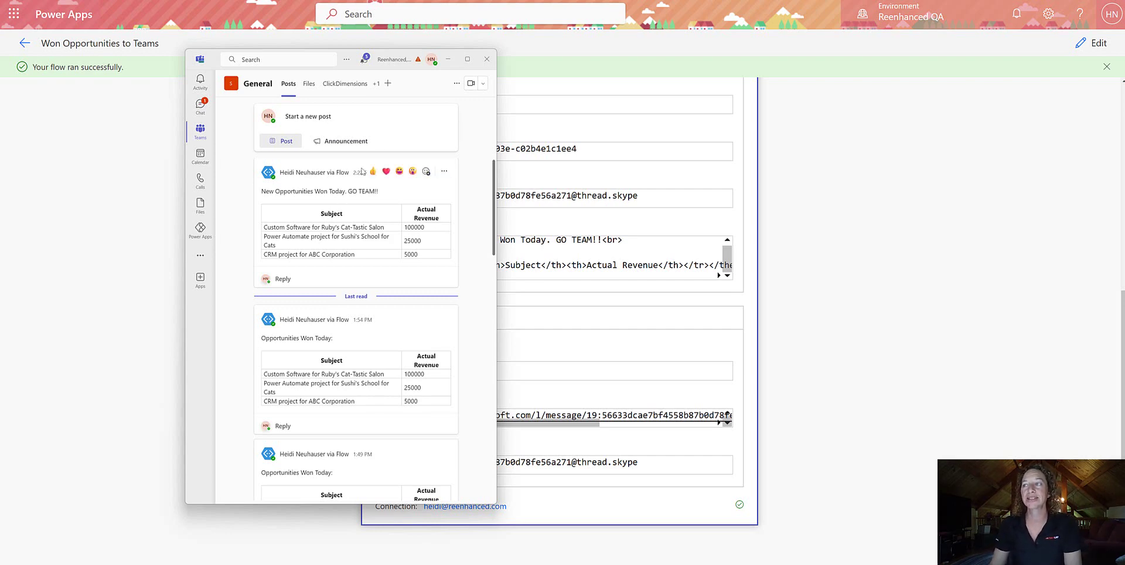
{"action": "left_click", "coordinate": [447, 59]}
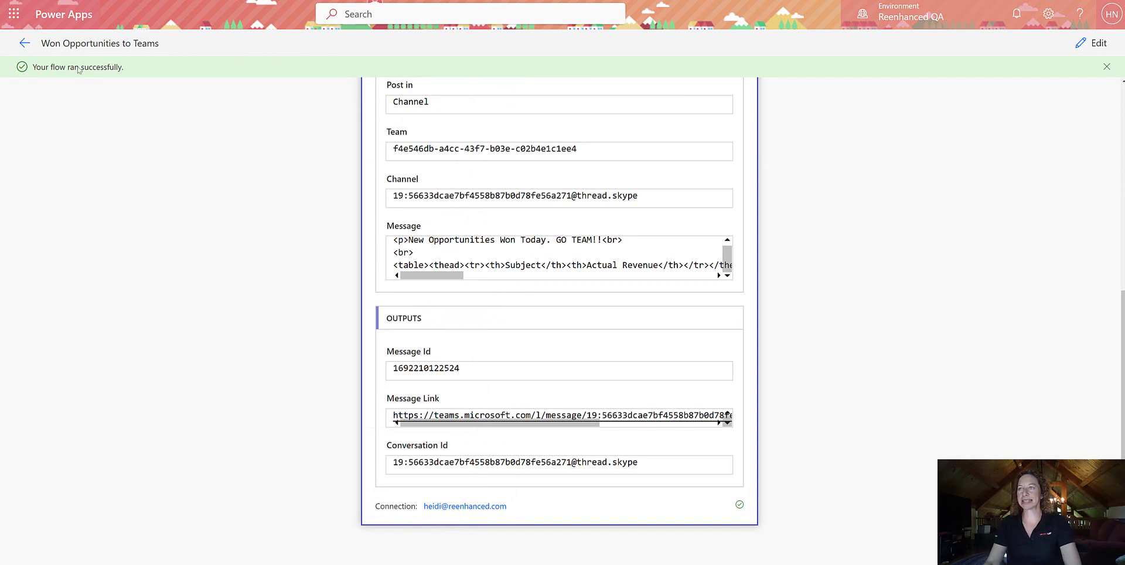
Return from the flow run to the Fun with Flows solution's object list
{"action": "left_click", "coordinate": [28, 45]}
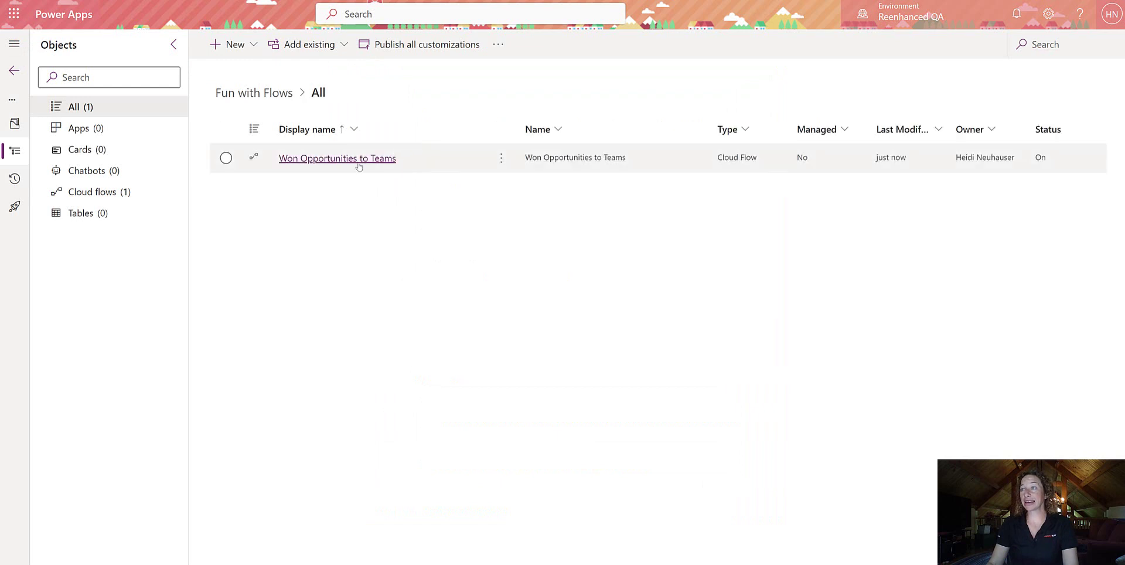